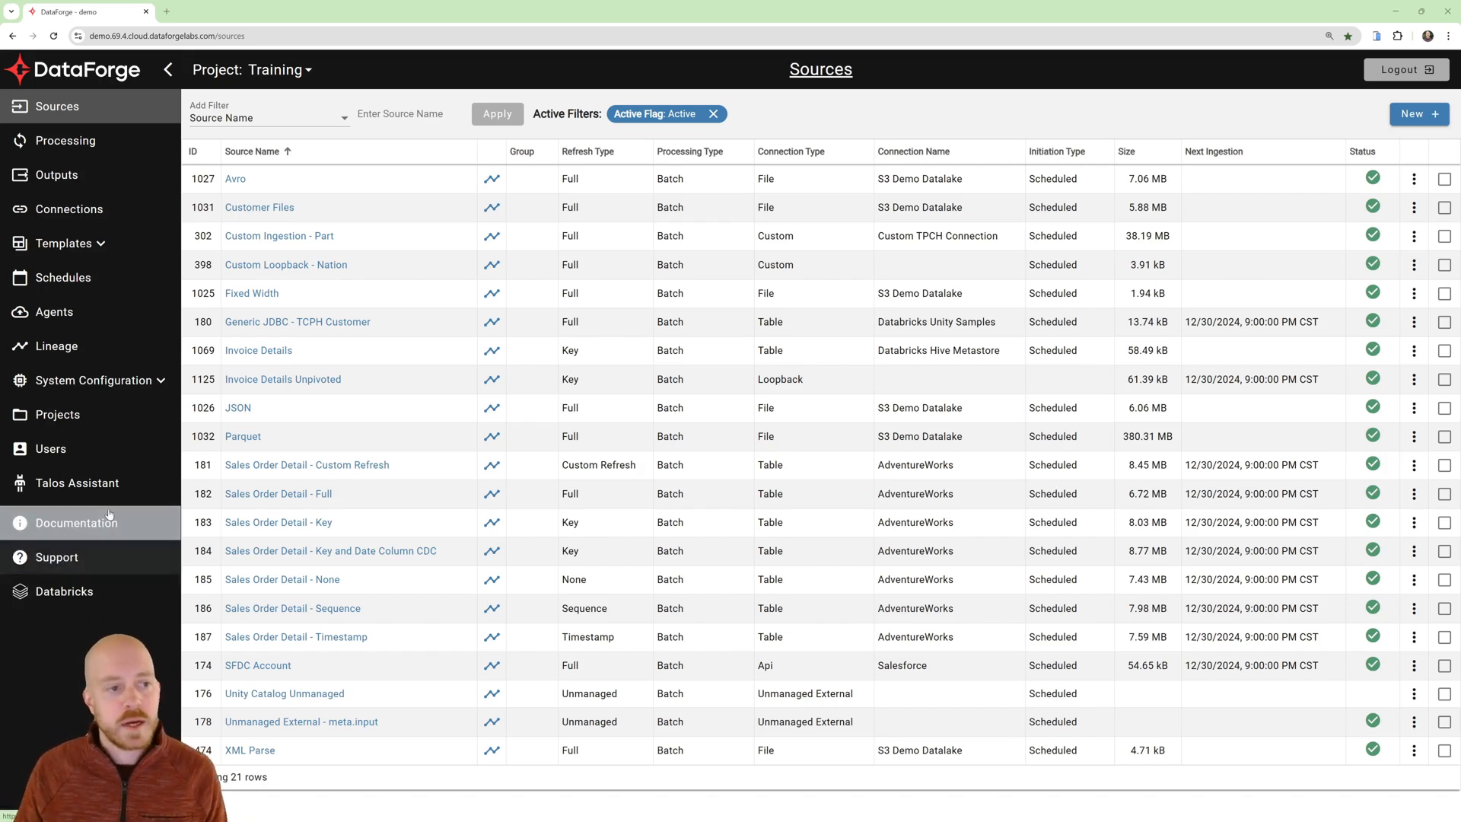
# Step: Switch to Databricks and open the fee_structure table in the default schema of the unity_stage catalog
pyautogui.click(95, 582)
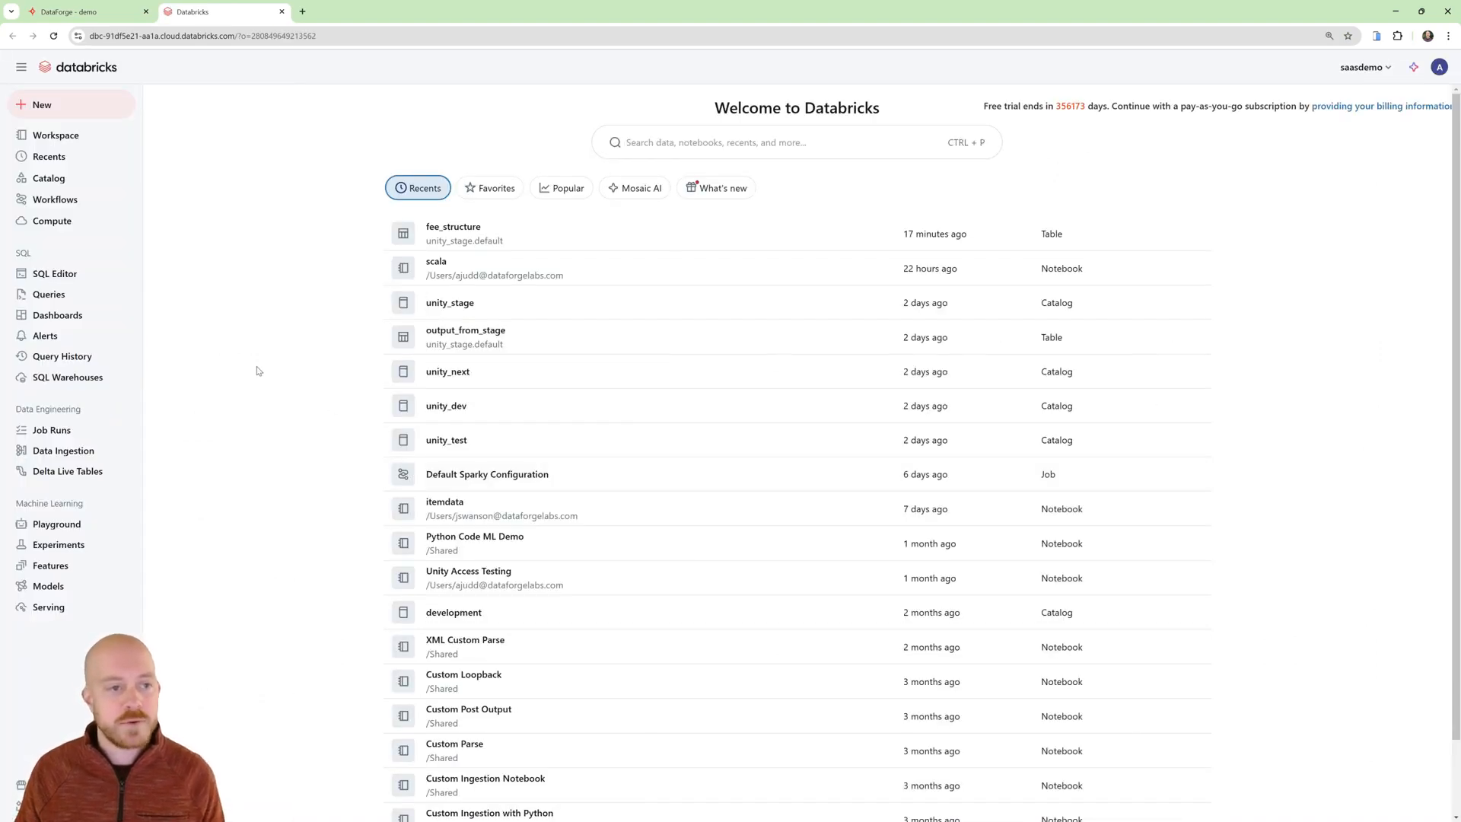
pyautogui.click(57, 183)
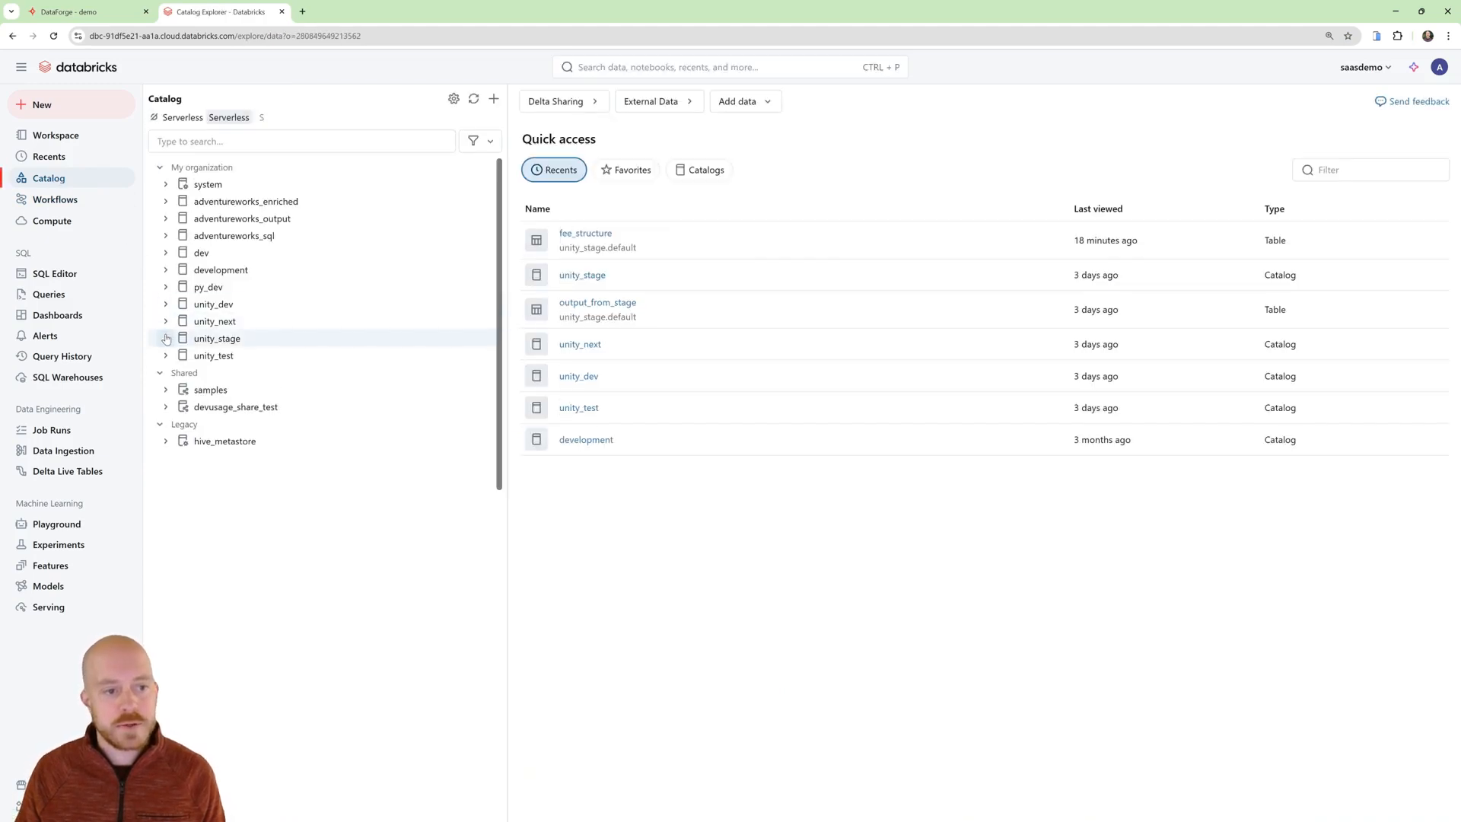
pyautogui.click(166, 339)
pyautogui.click(222, 355)
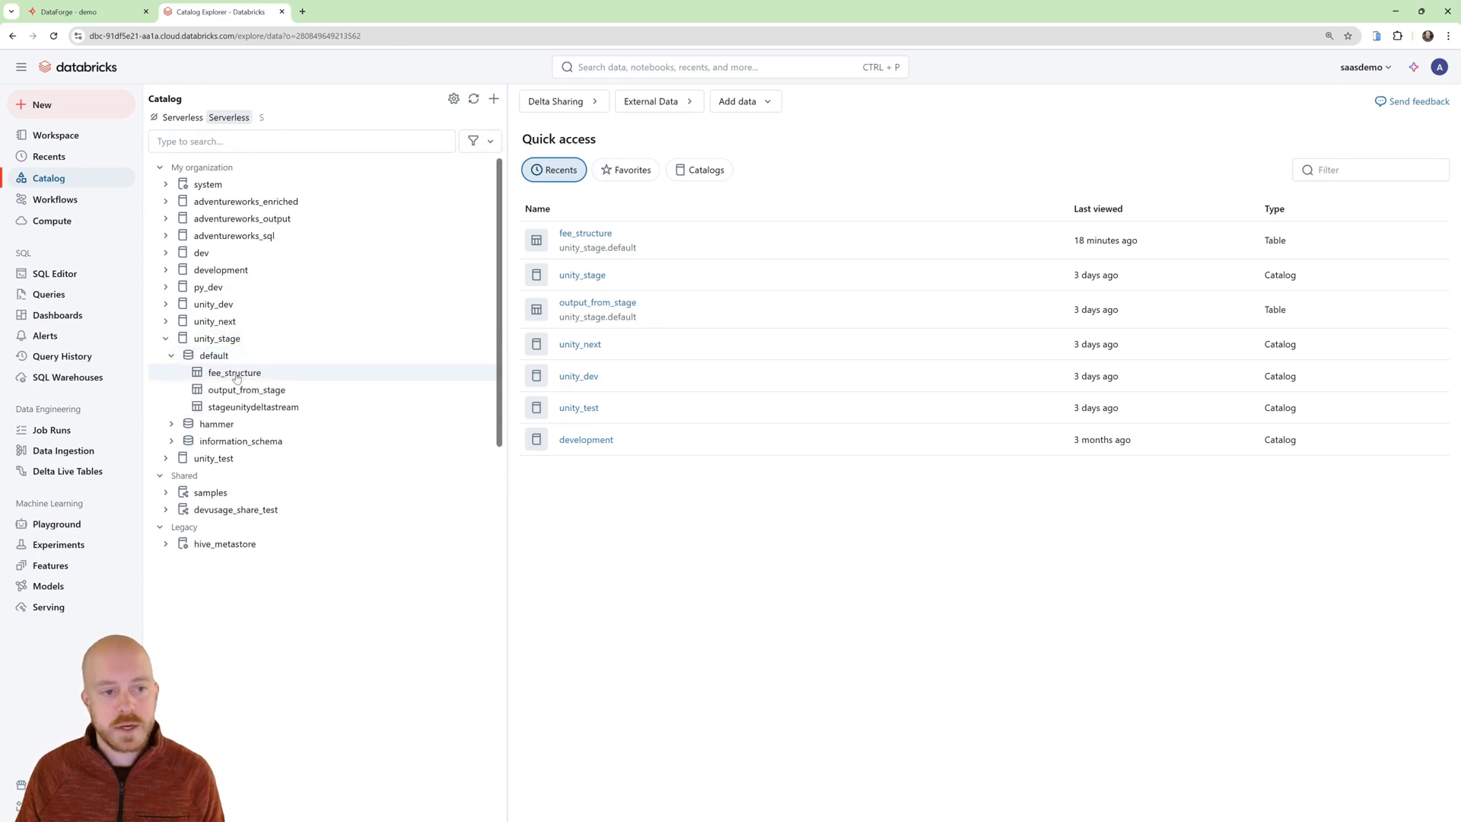
pyautogui.click(236, 374)
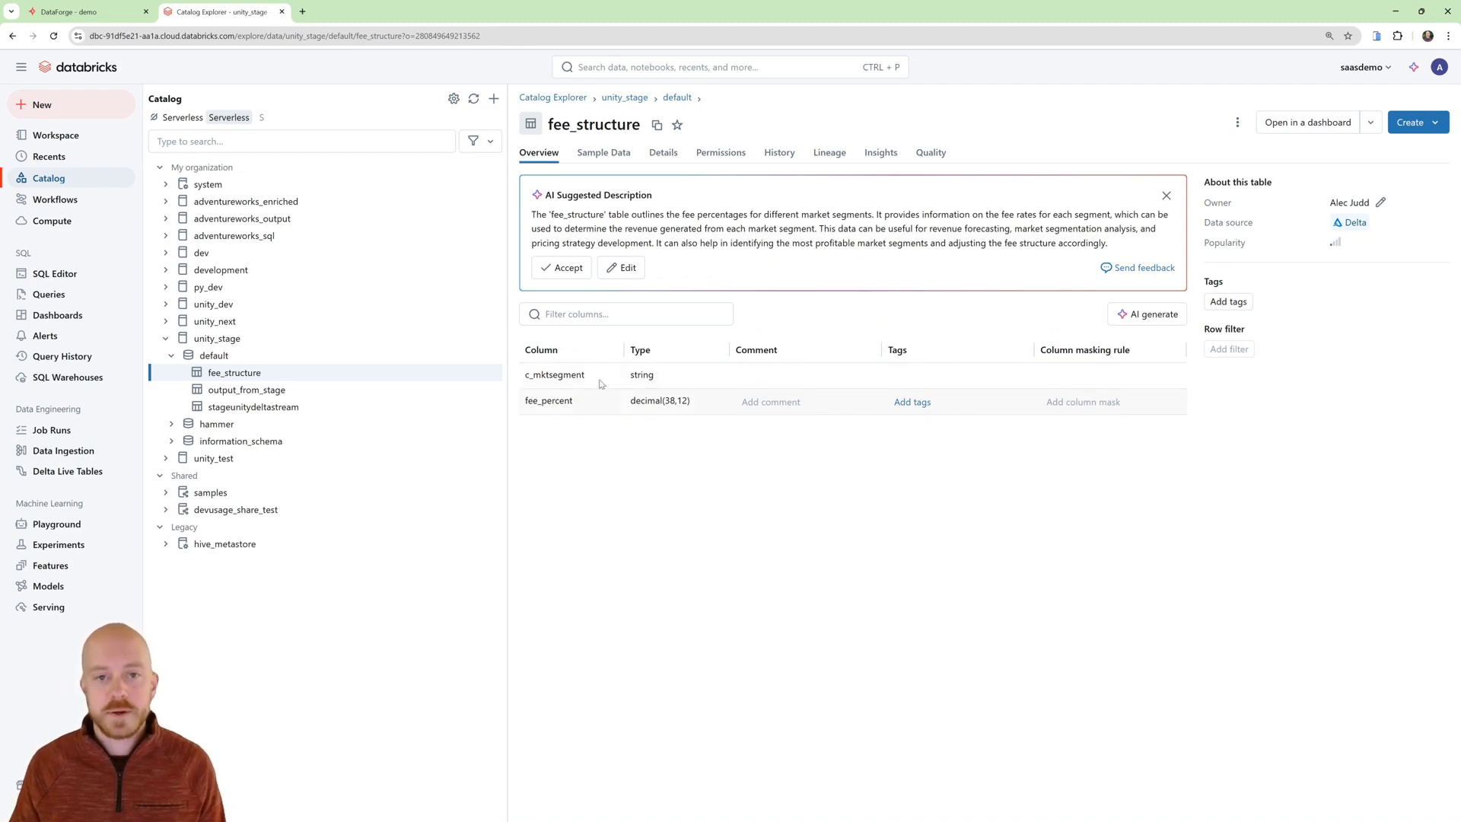
# Step: Start the Serverless SQL compute and view the fee_structure table's sample data
pyautogui.click(606, 153)
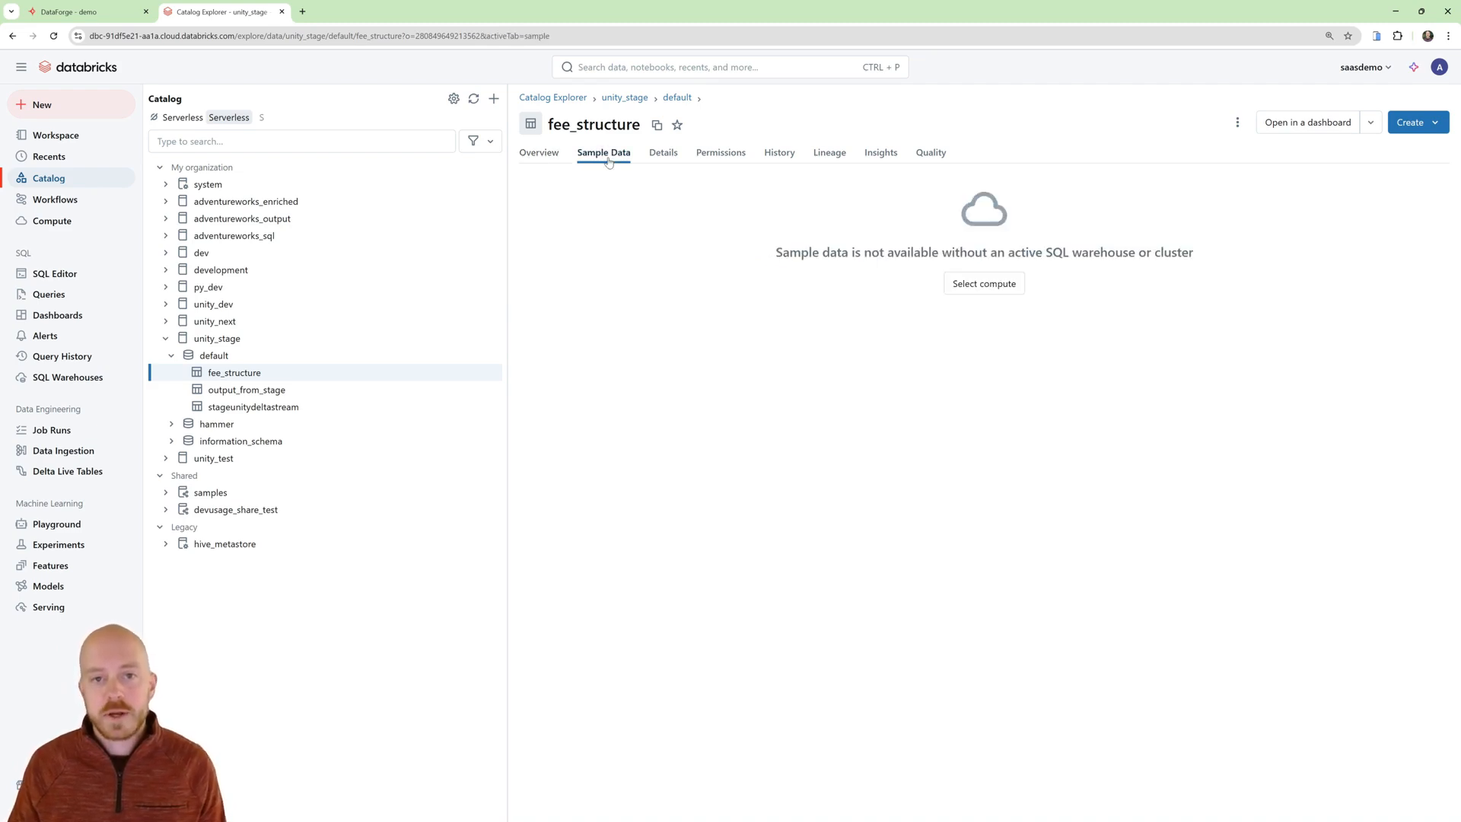
pyautogui.click(970, 284)
pyautogui.click(905, 470)
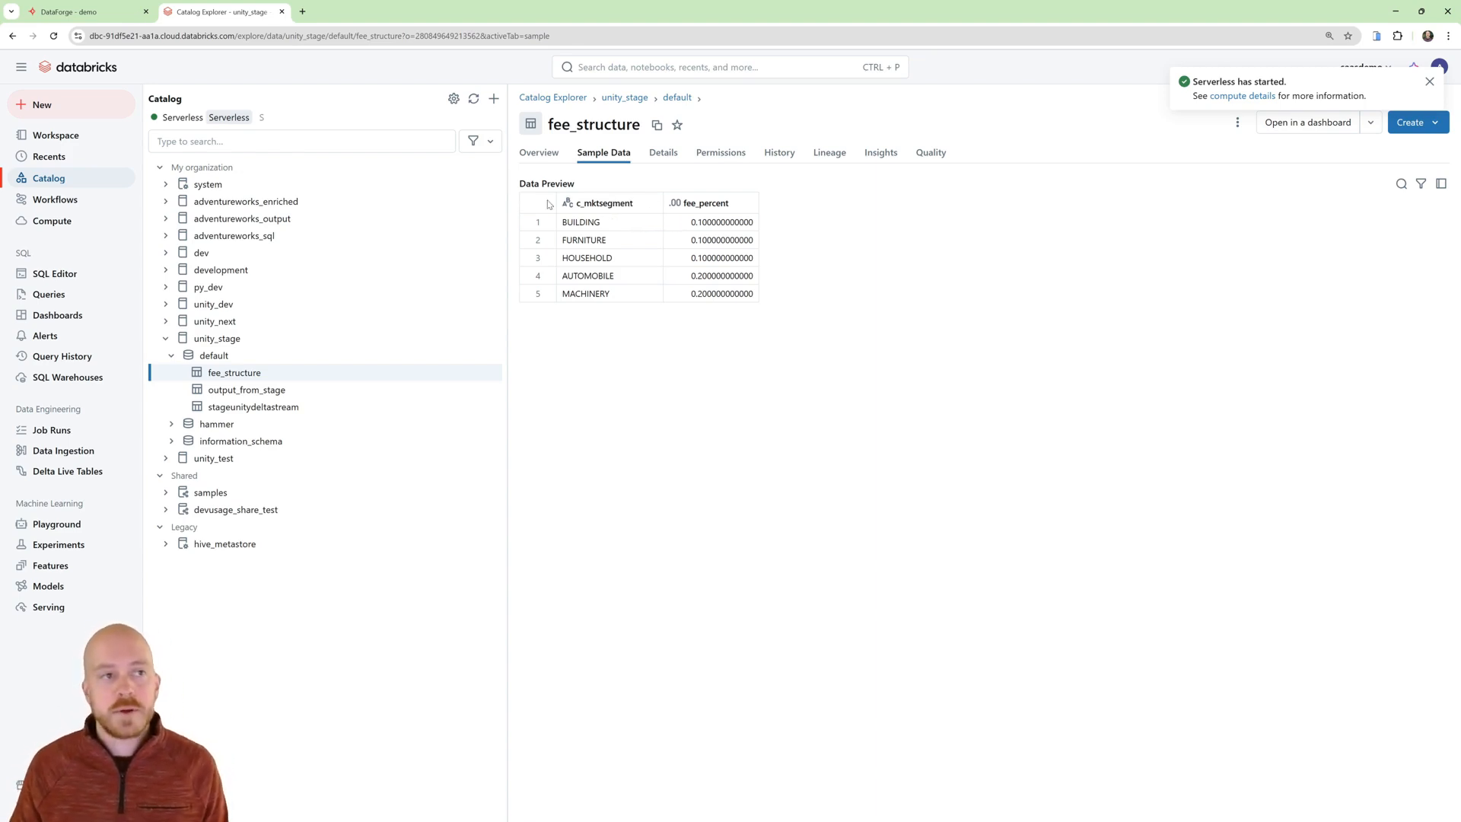
# Step: Switch back to DataForge and examine the raw schema of the Generic JDBC - TCPH Customer source
pyautogui.moveTo(90, 11)
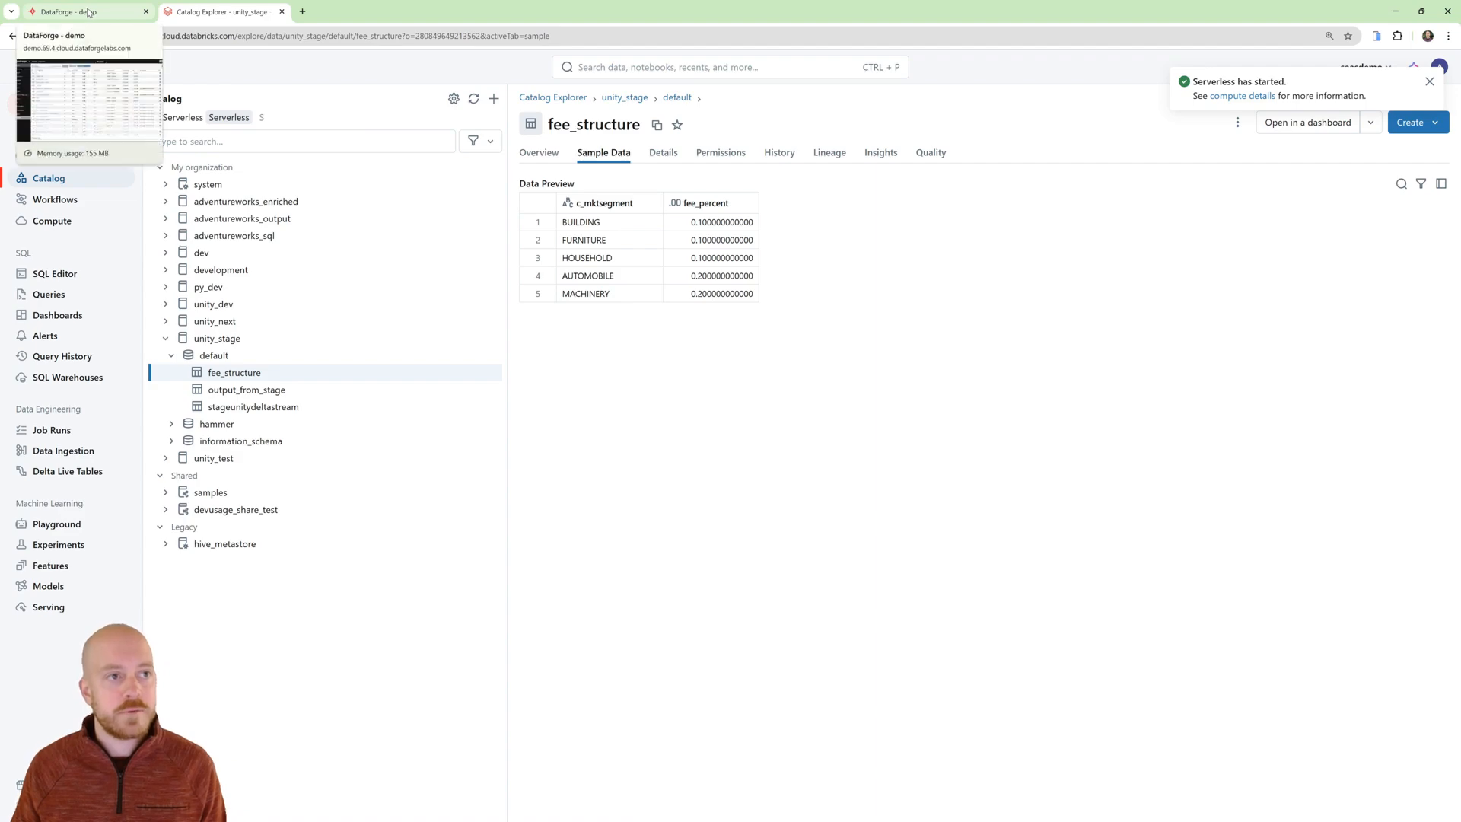
pyautogui.click(90, 12)
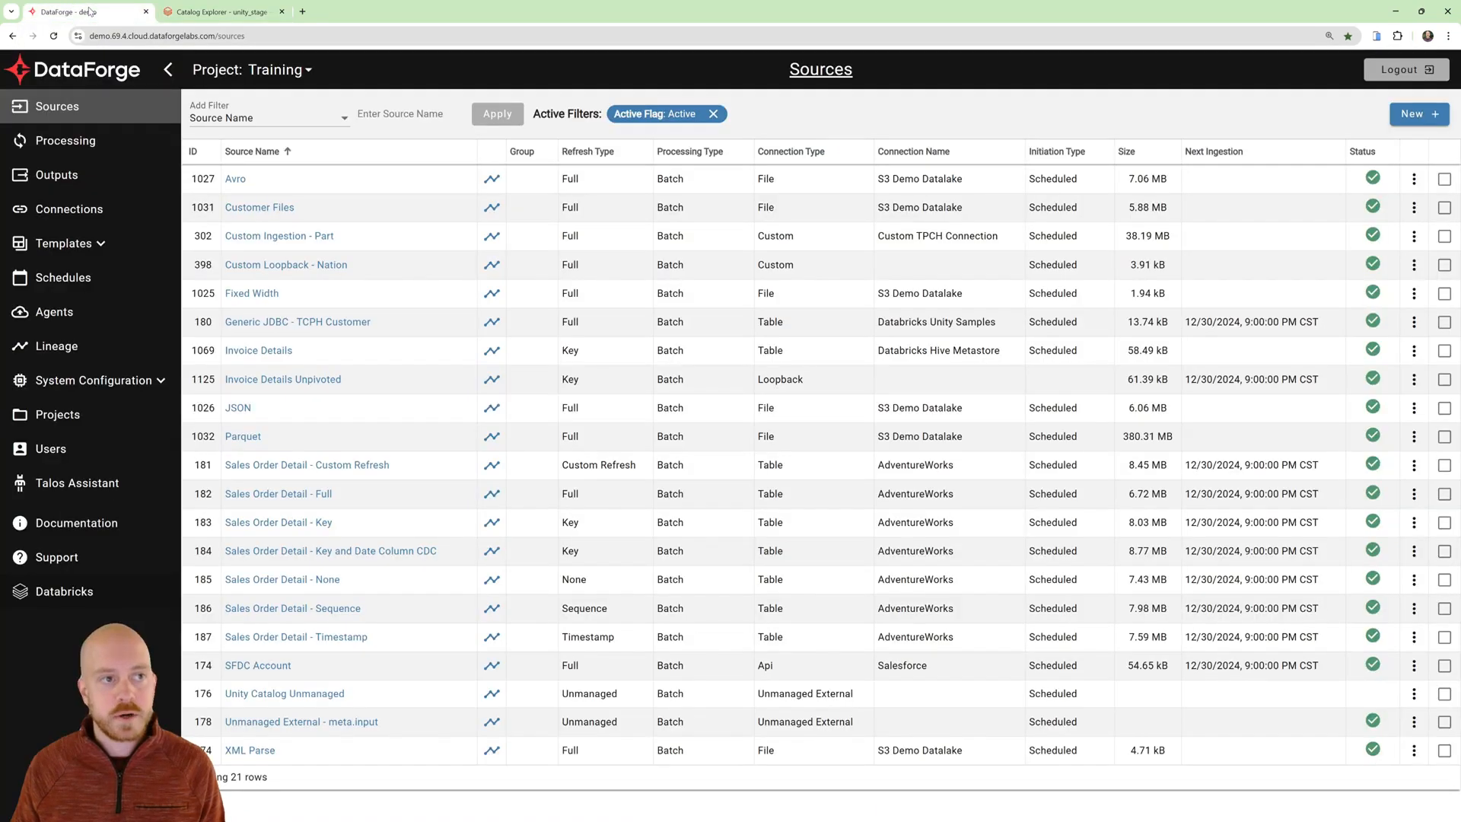
pyautogui.click(303, 323)
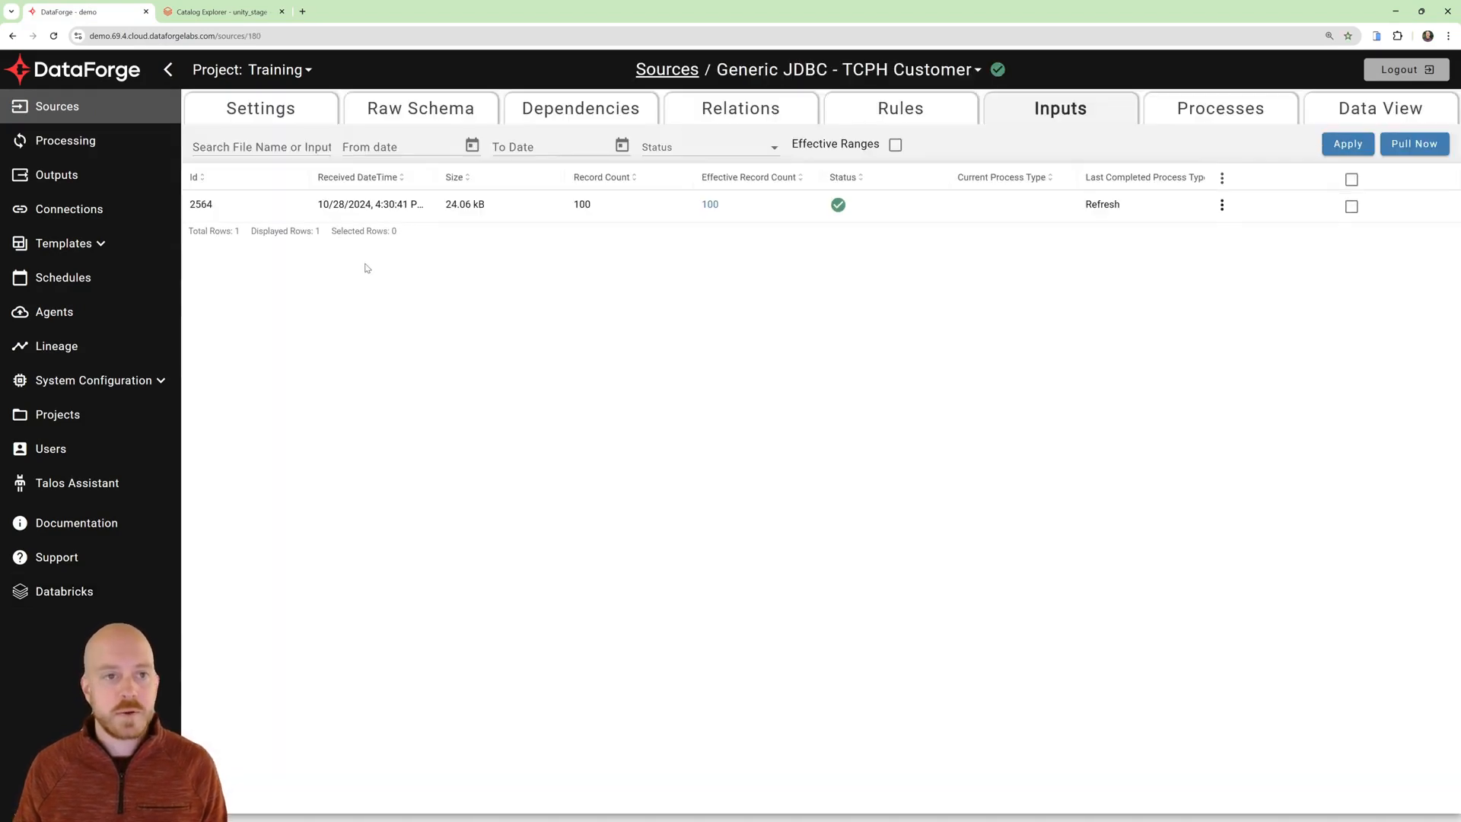
pyautogui.click(420, 108)
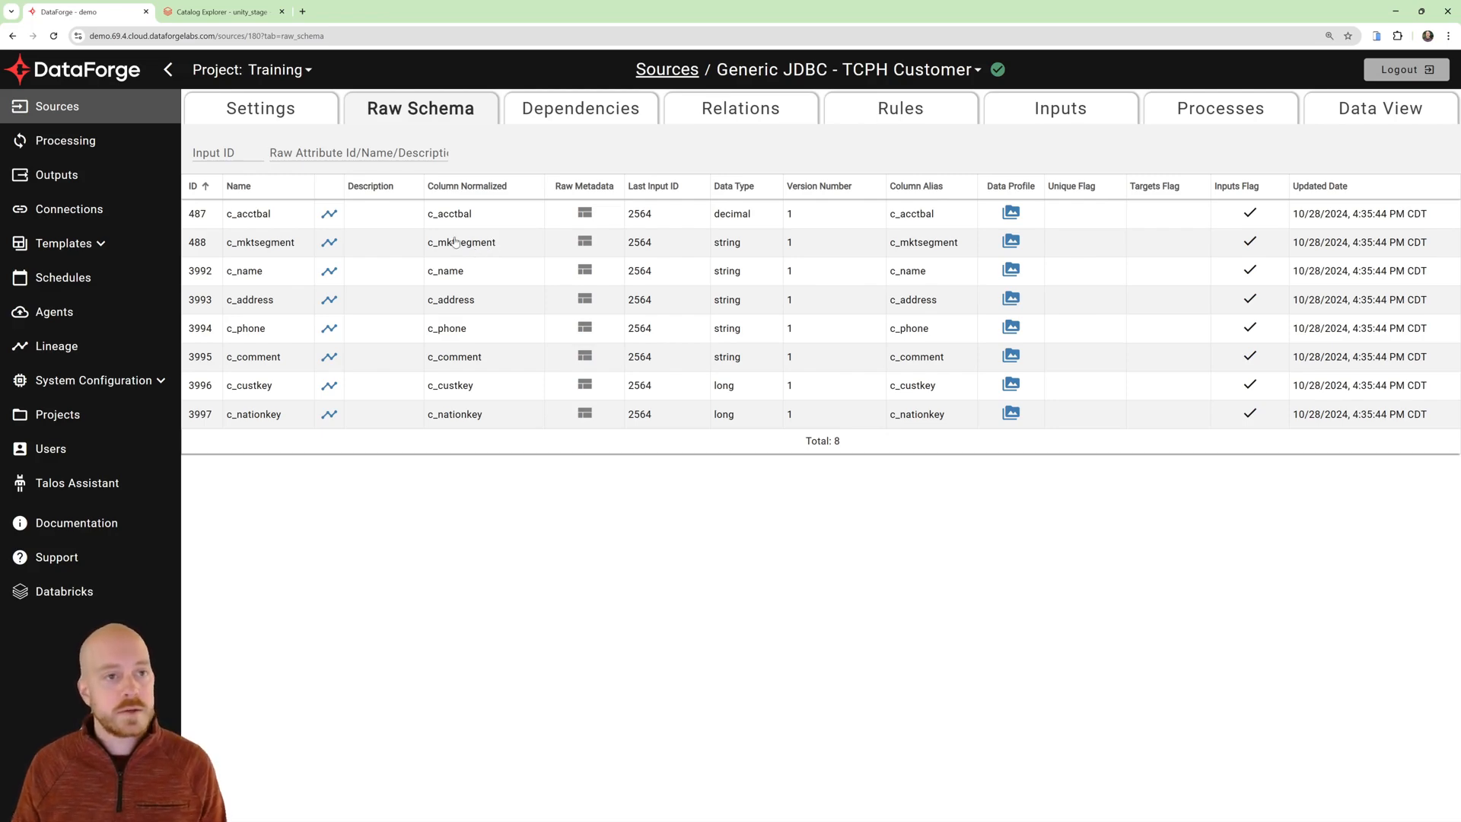
# Step: Start a new source named "Unmanaged Fee Structure" with the description "demo"
pyautogui.click(669, 67)
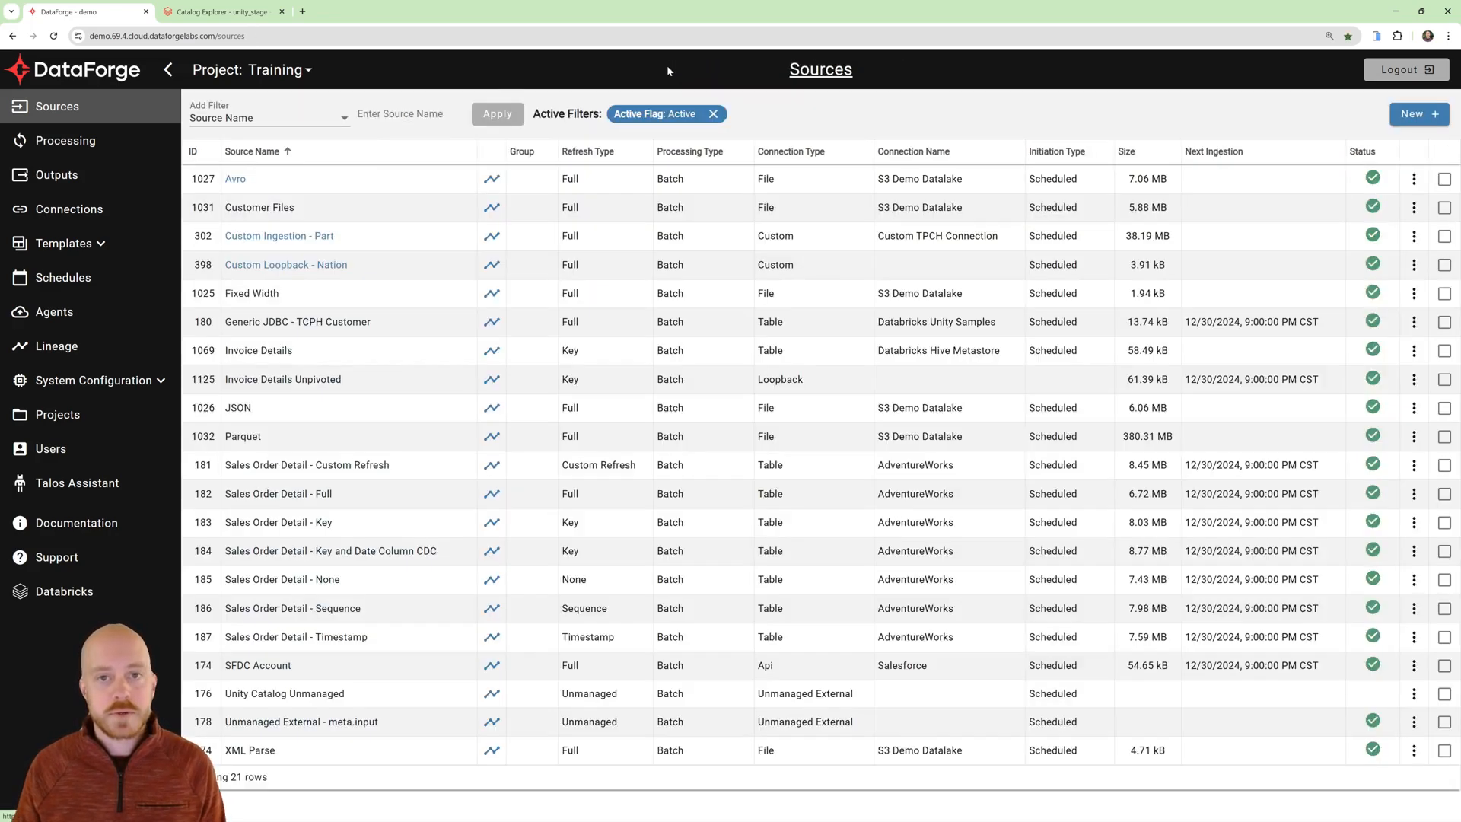
pyautogui.click(1413, 115)
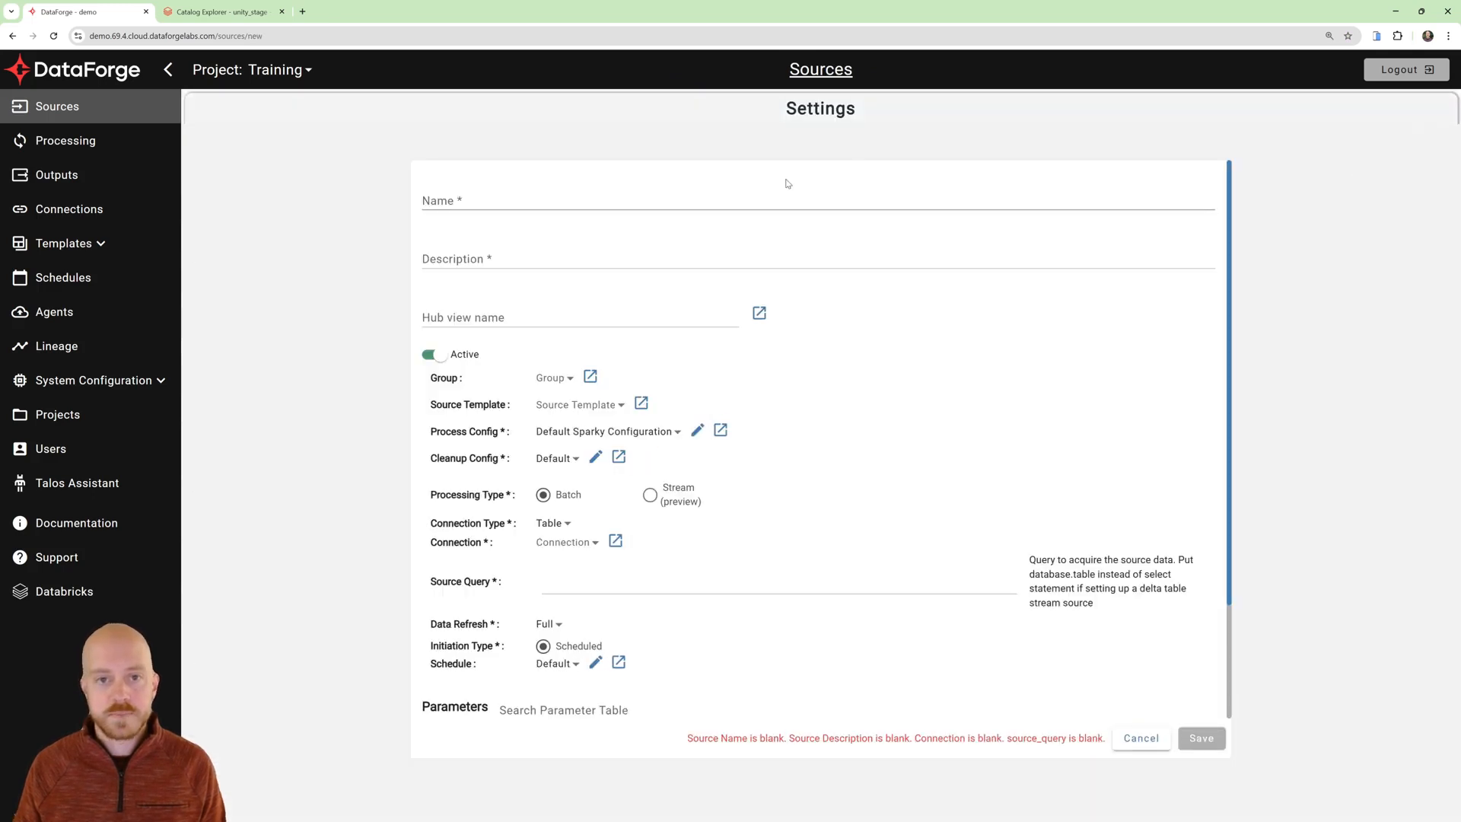
pyautogui.click(696, 193)
pyautogui.write('Unmanage')
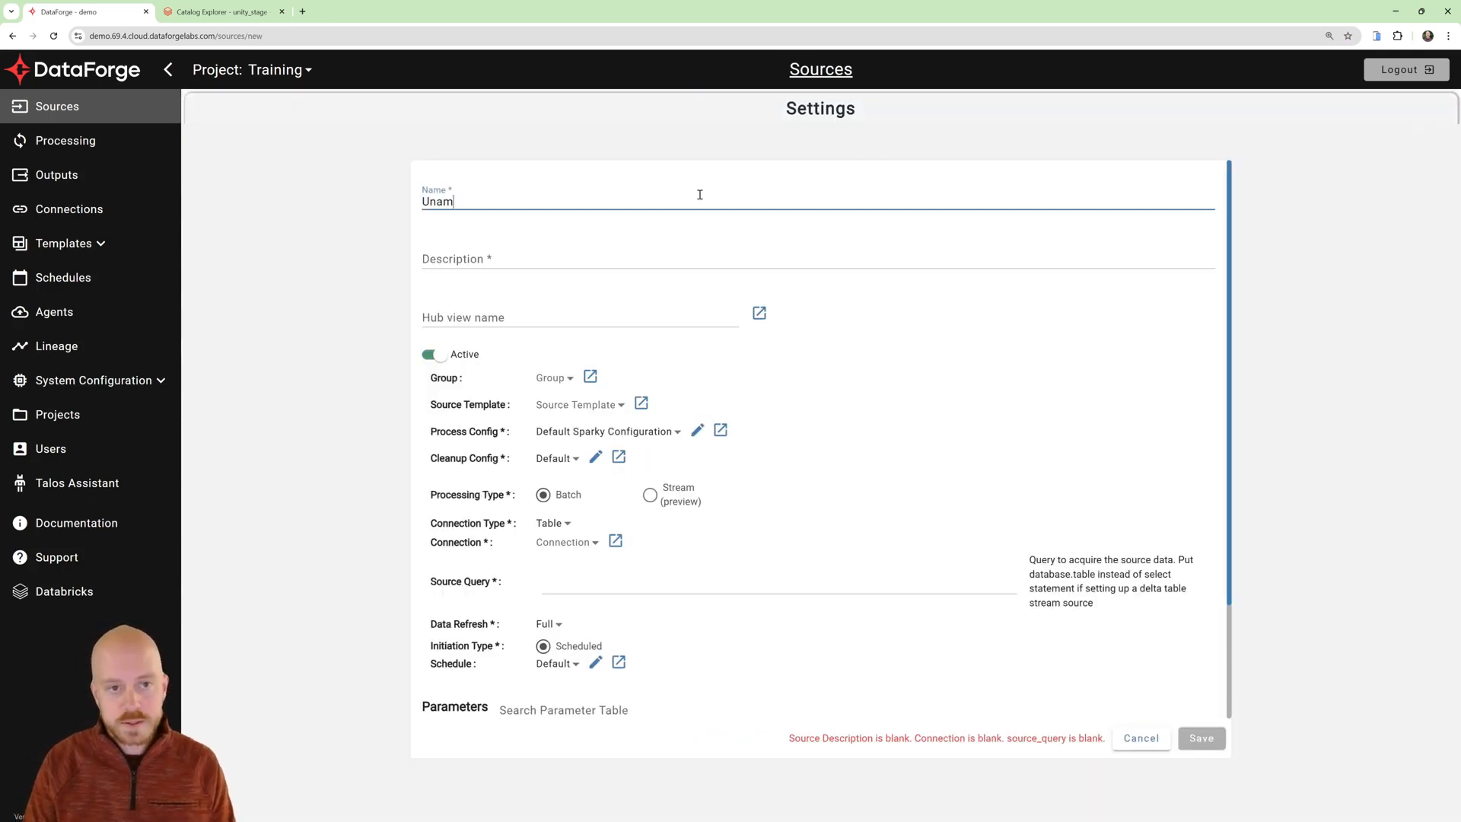
pyautogui.write('d Fee ')
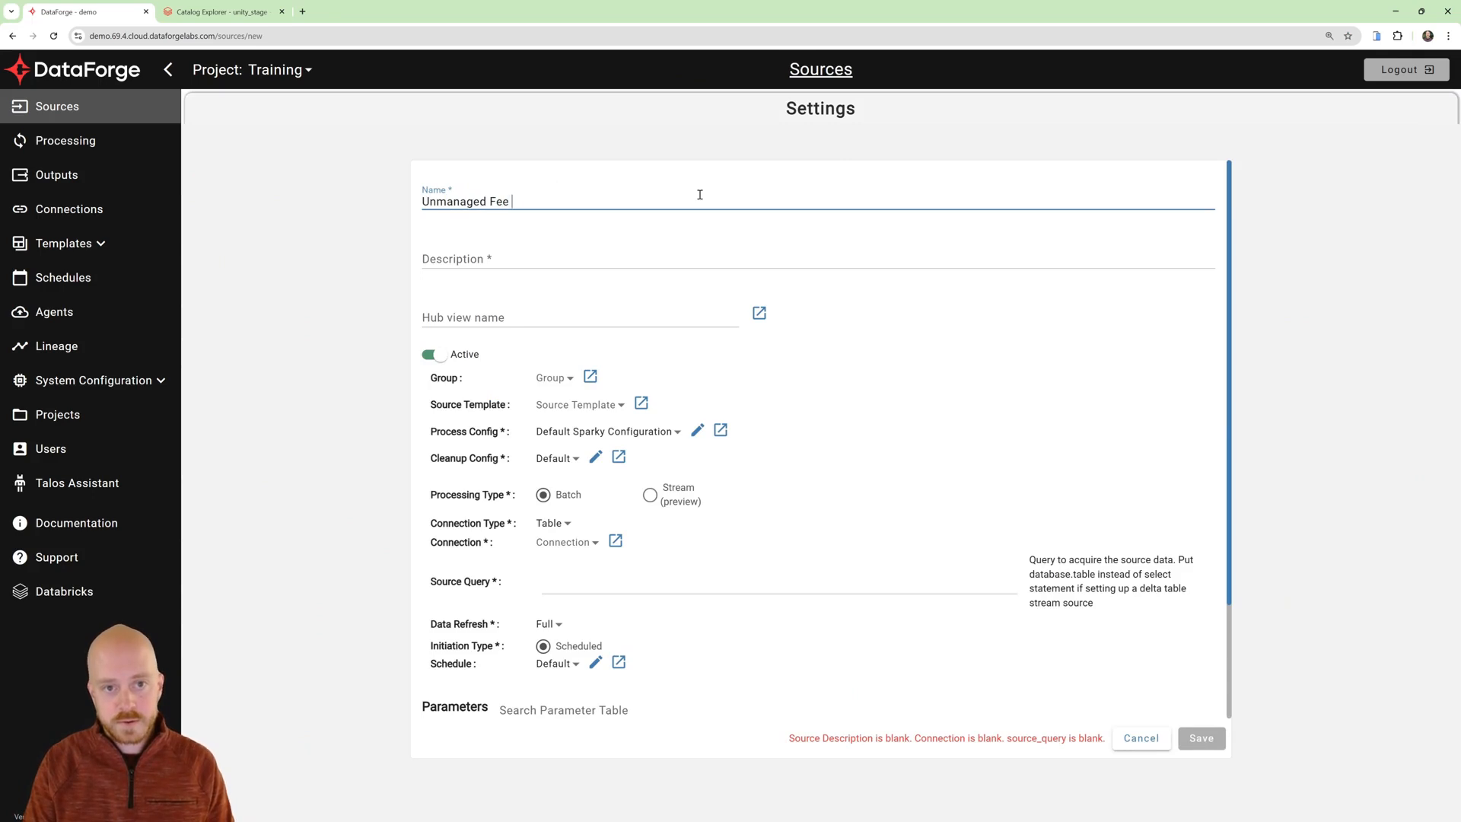
pyautogui.write('Structure')
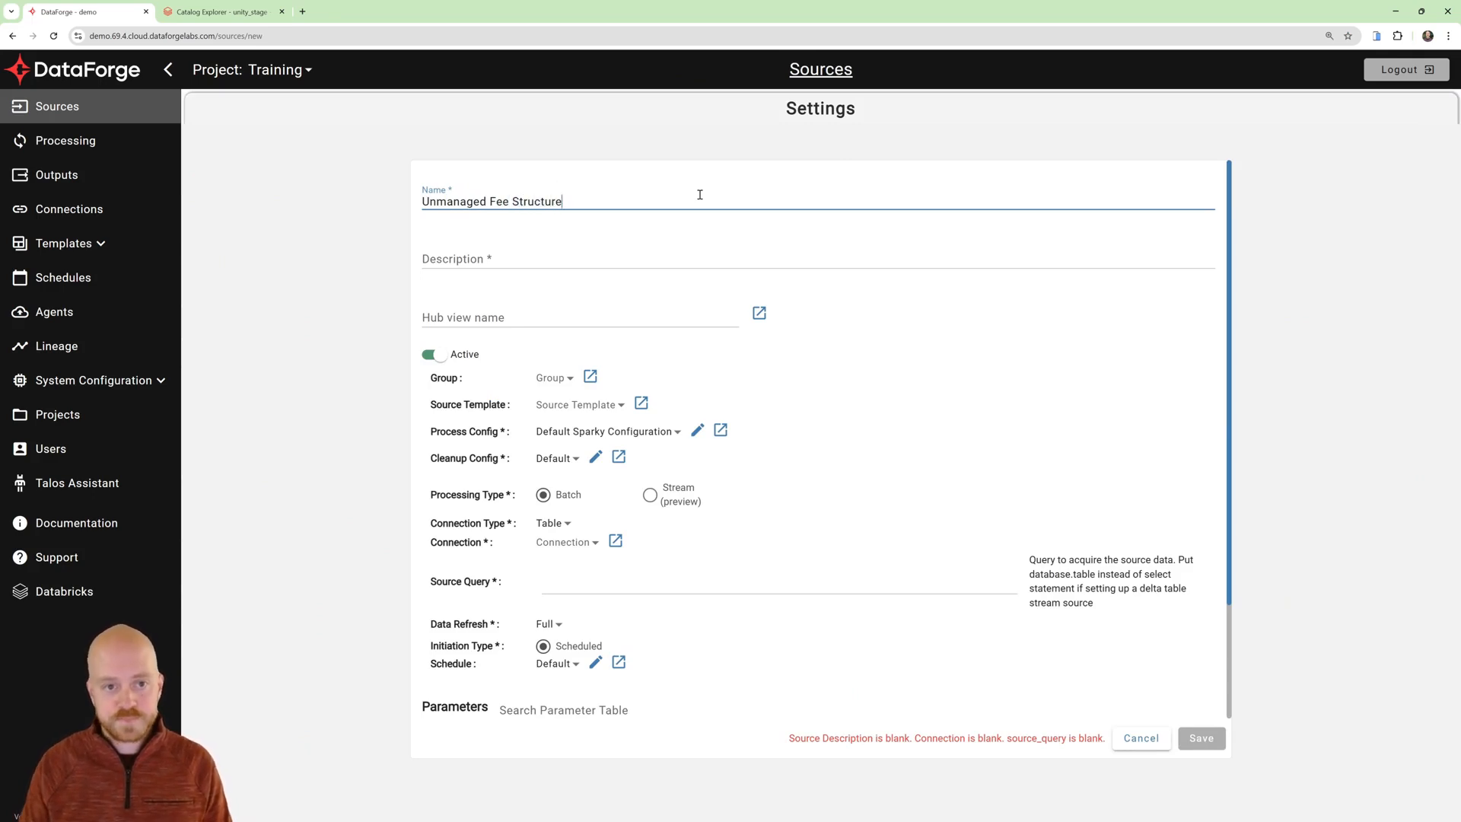
pyautogui.click(688, 260)
pyautogui.write('demo')
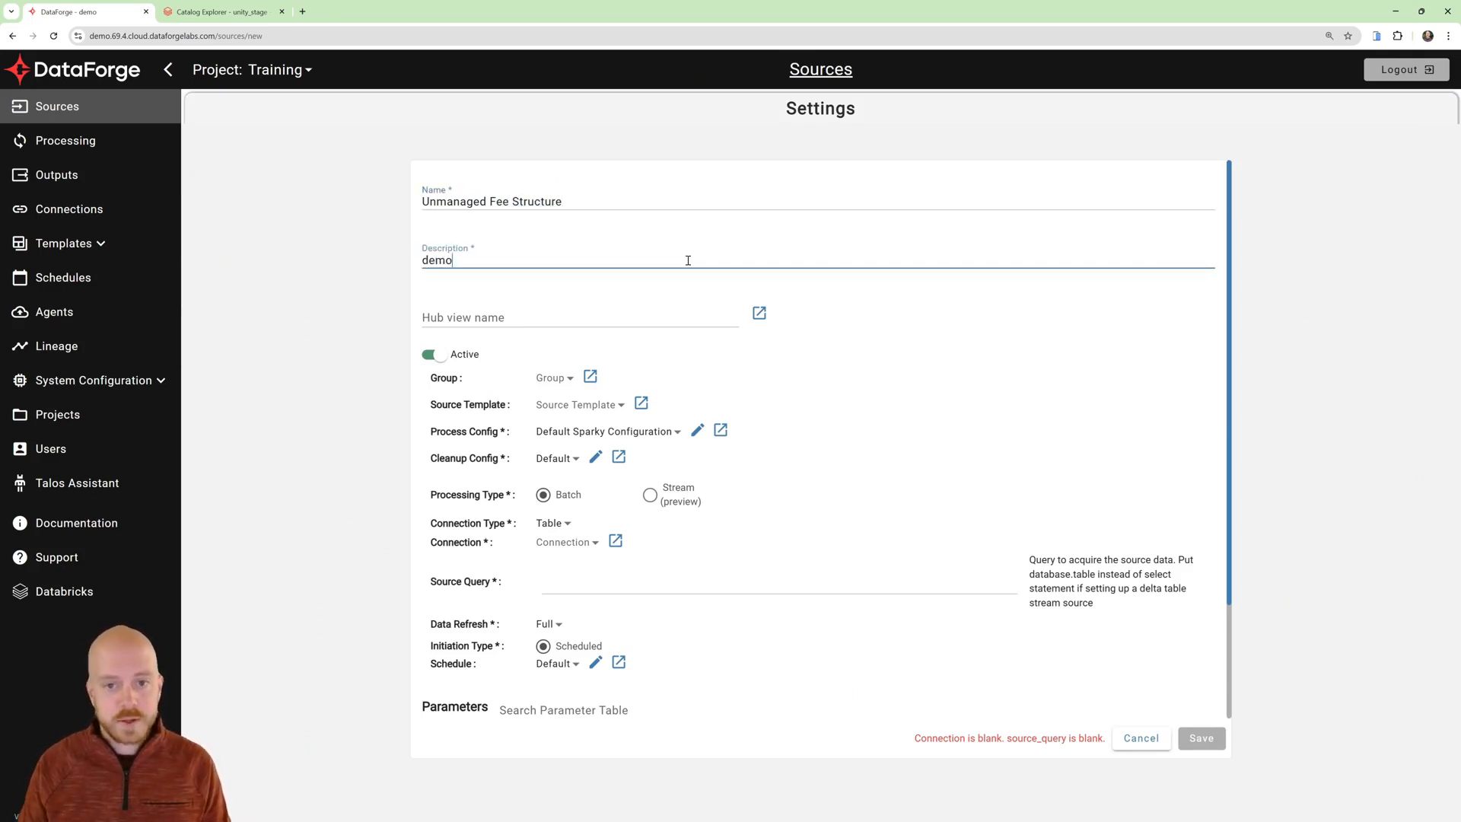
# Step: Set the new source's connection type to Unmanaged External
pyautogui.click(835, 396)
pyautogui.scroll(-2, 834, 396)
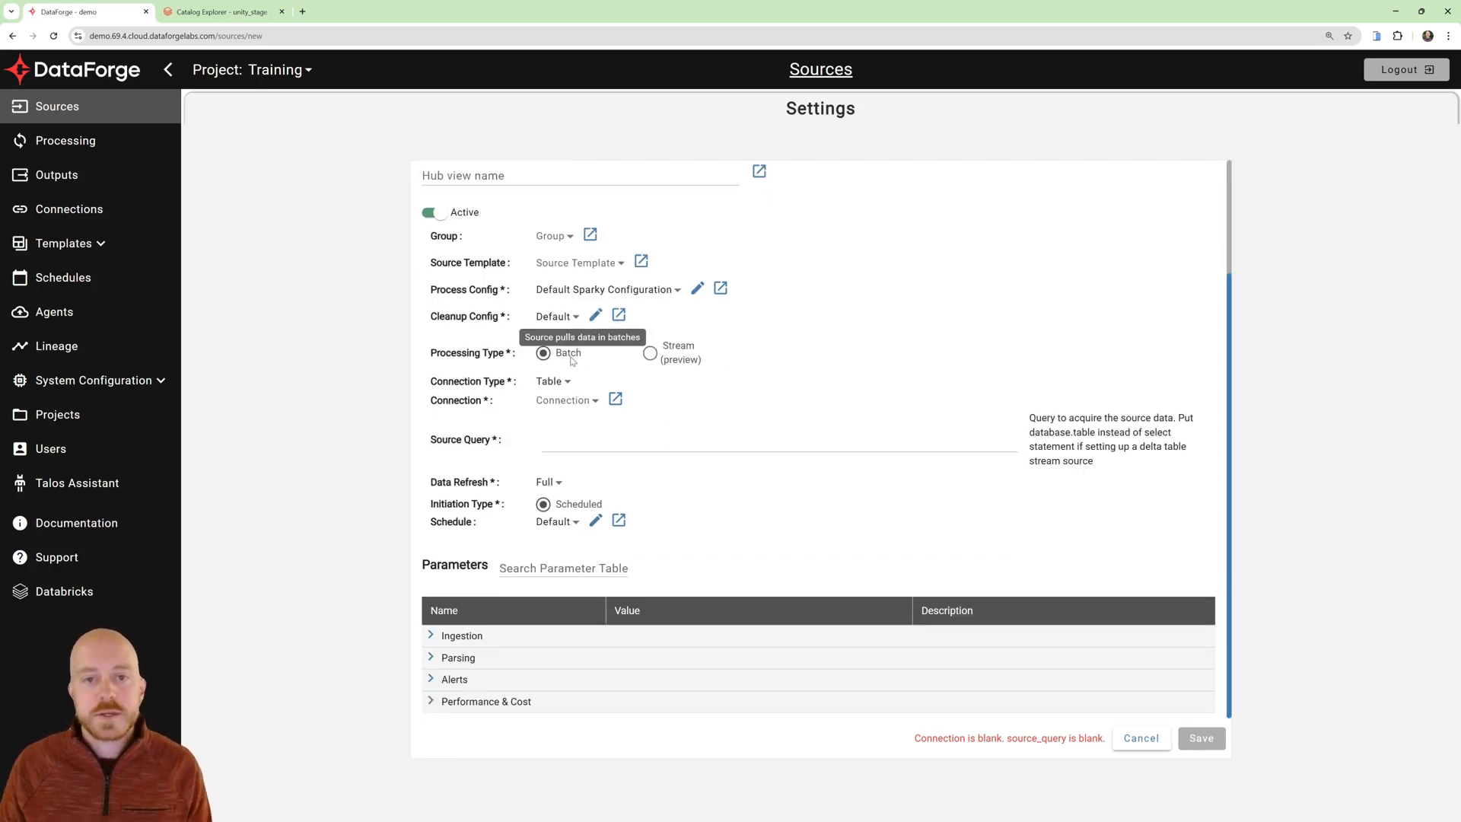
pyautogui.click(558, 386)
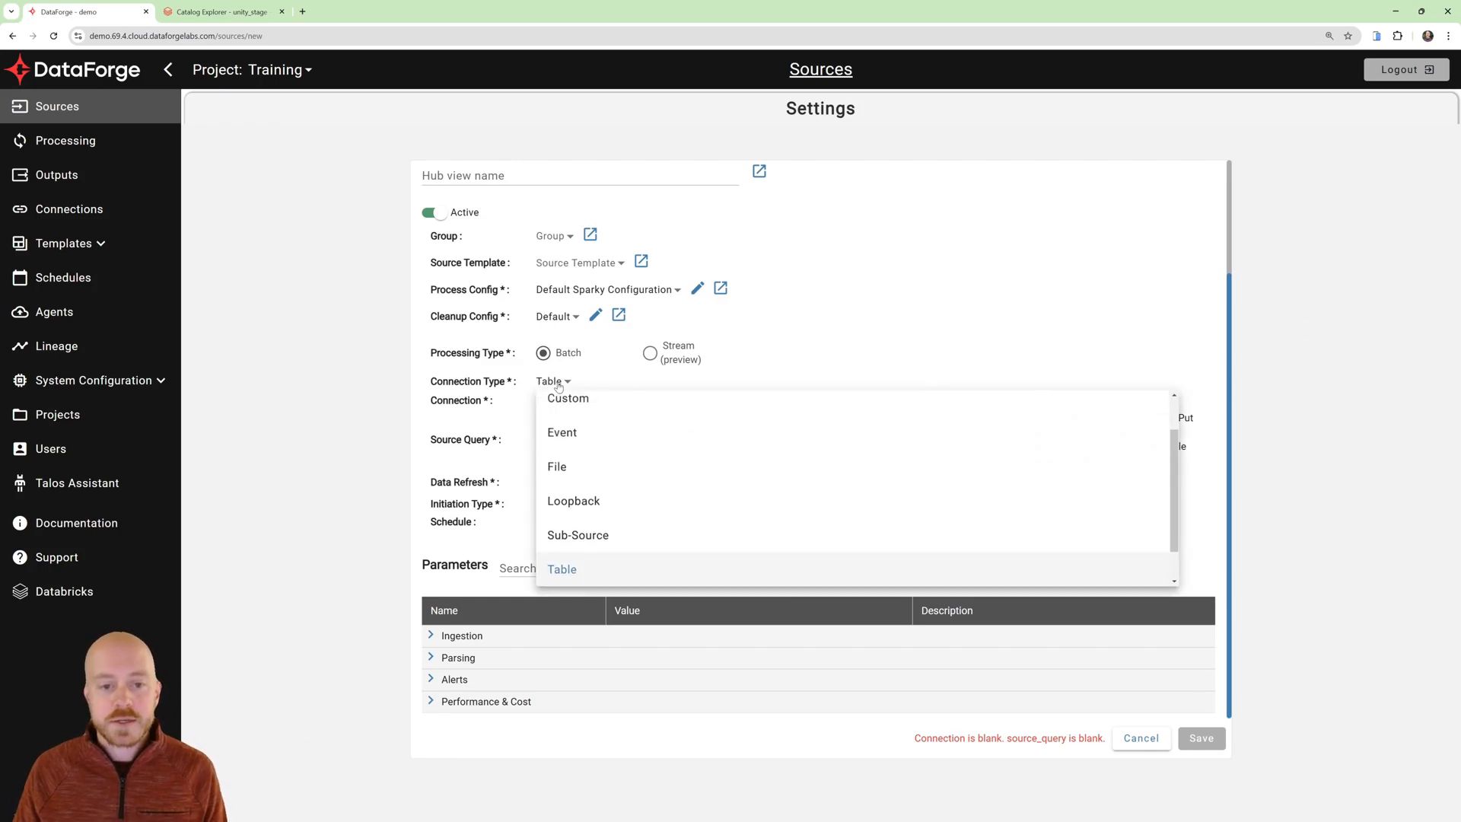
pyautogui.click(605, 563)
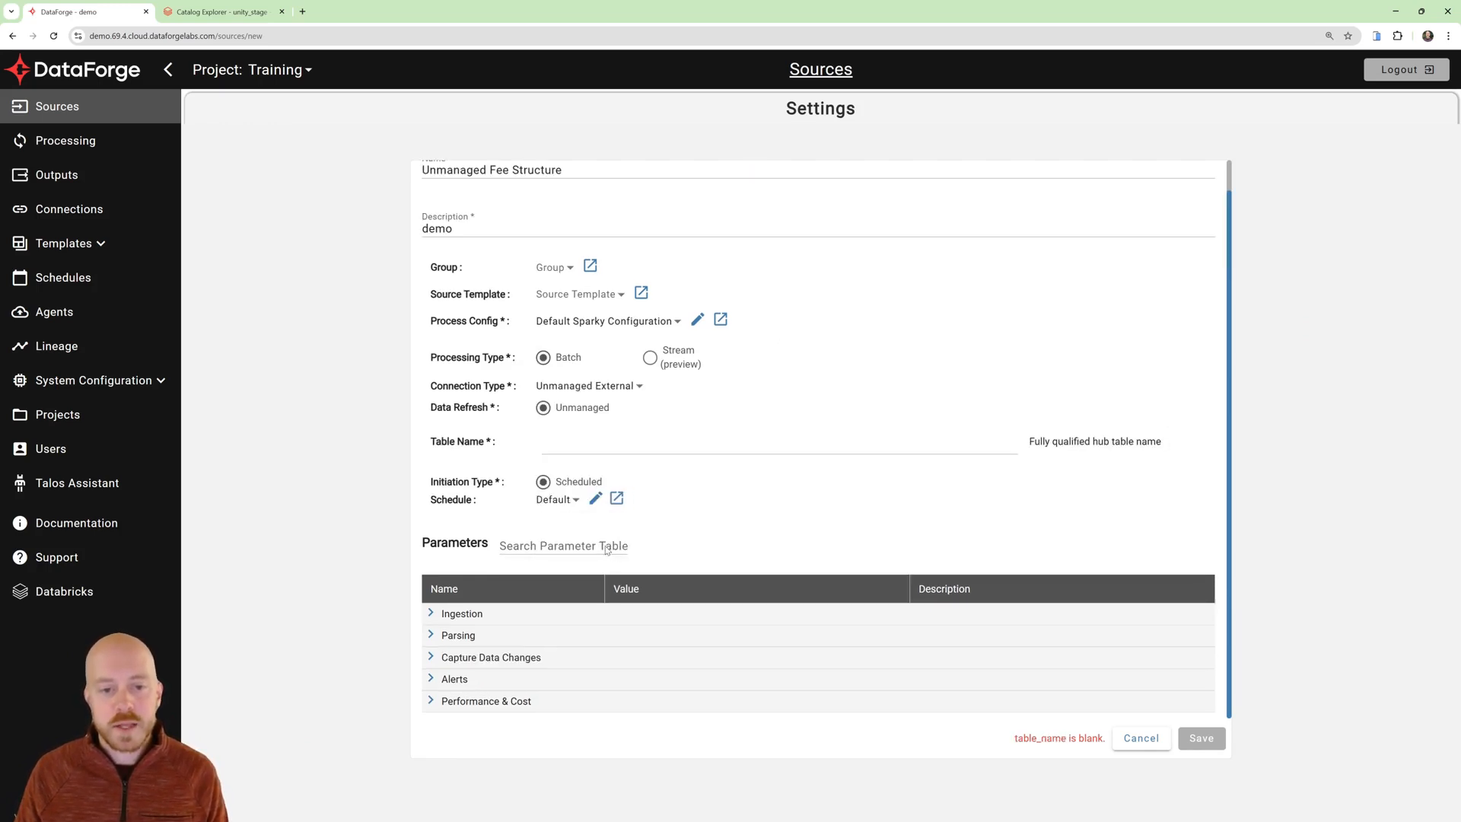
# Step: Copy the fee_structure table's full name from Databricks and enter unity_stage.default.fee_structure as the source's table name in DataForge
pyautogui.click(576, 448)
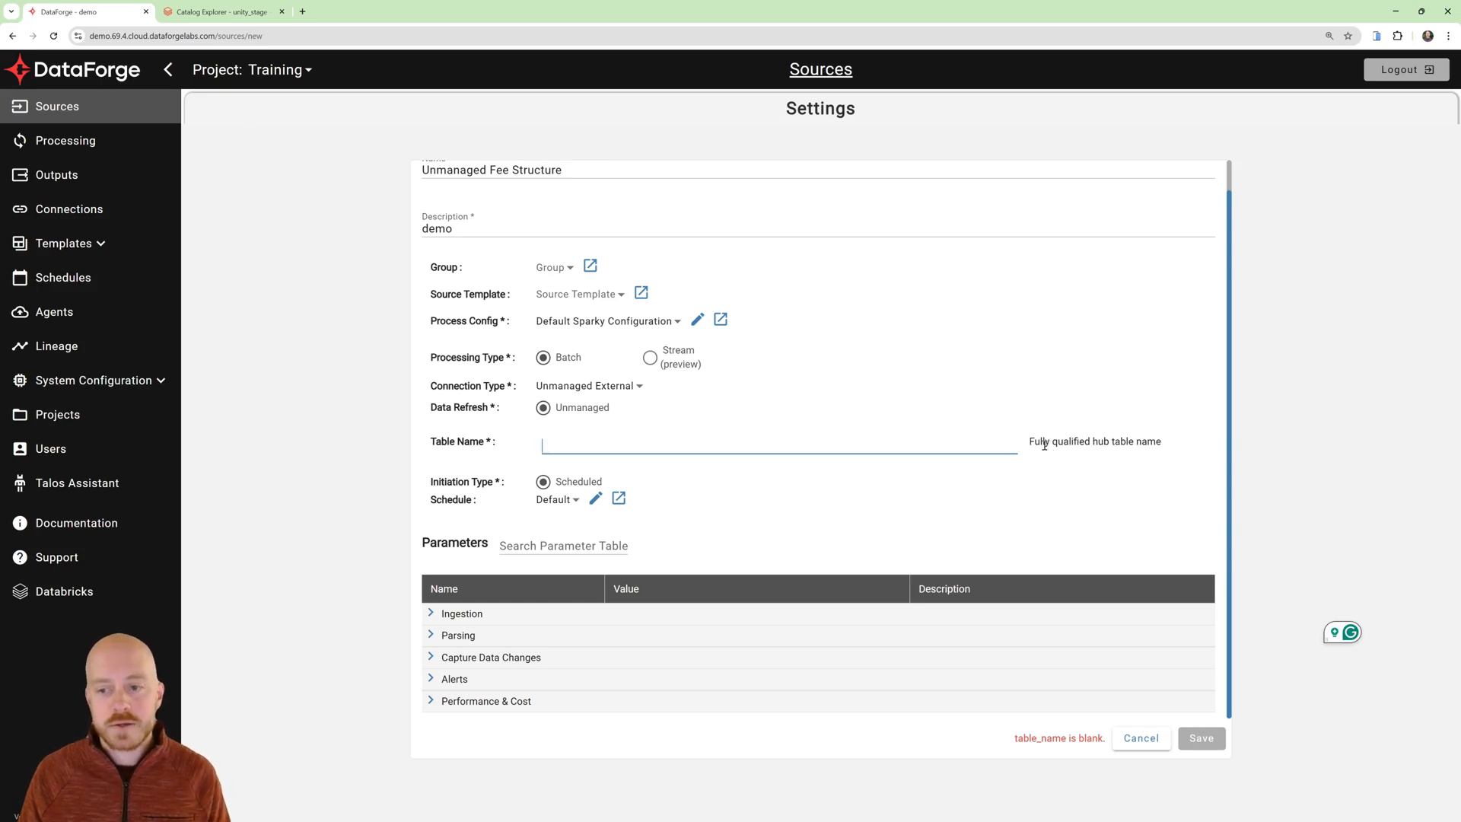
pyautogui.click(217, 12)
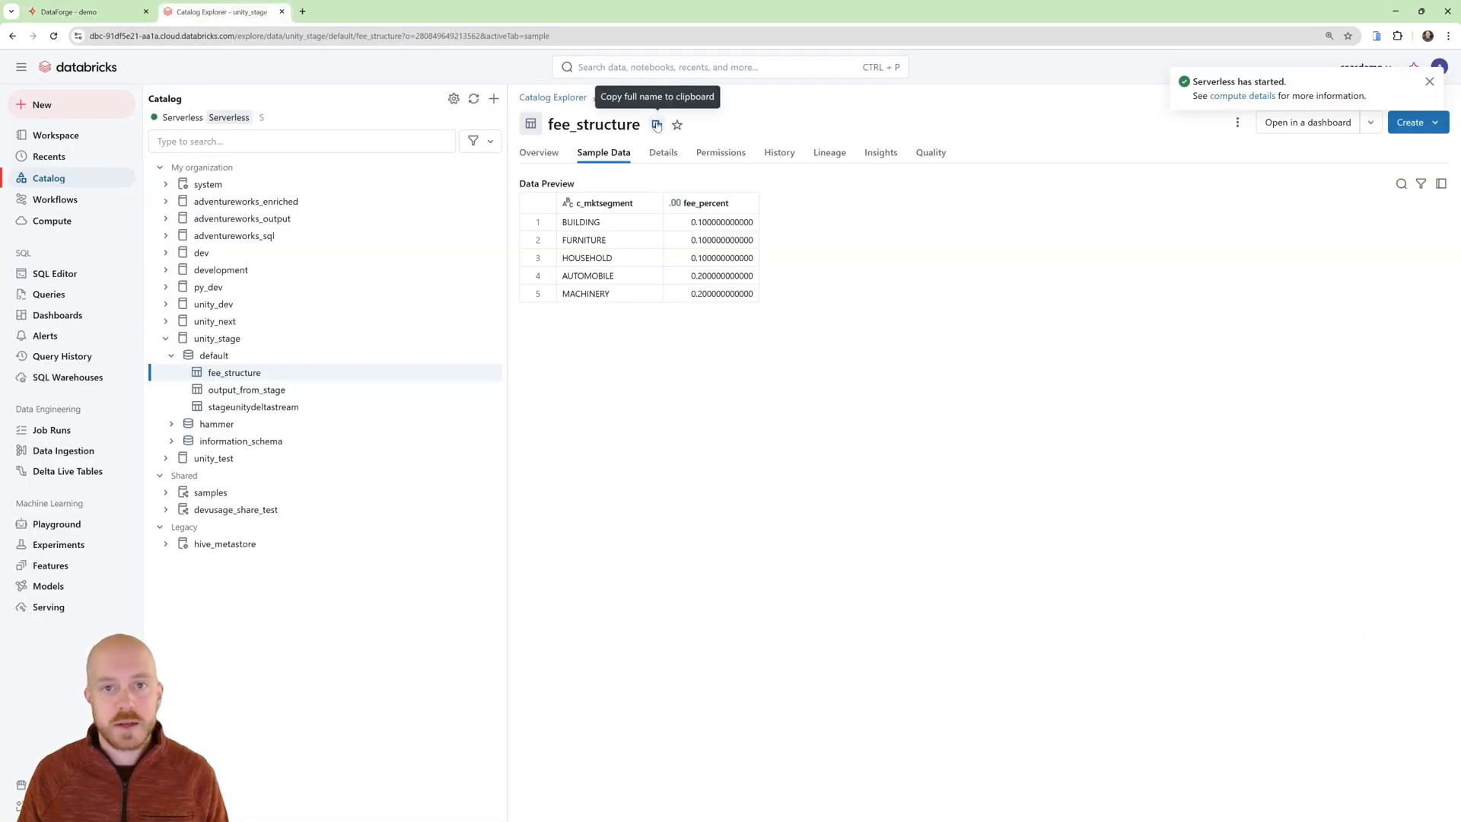
pyautogui.click(657, 125)
pyautogui.click(104, 13)
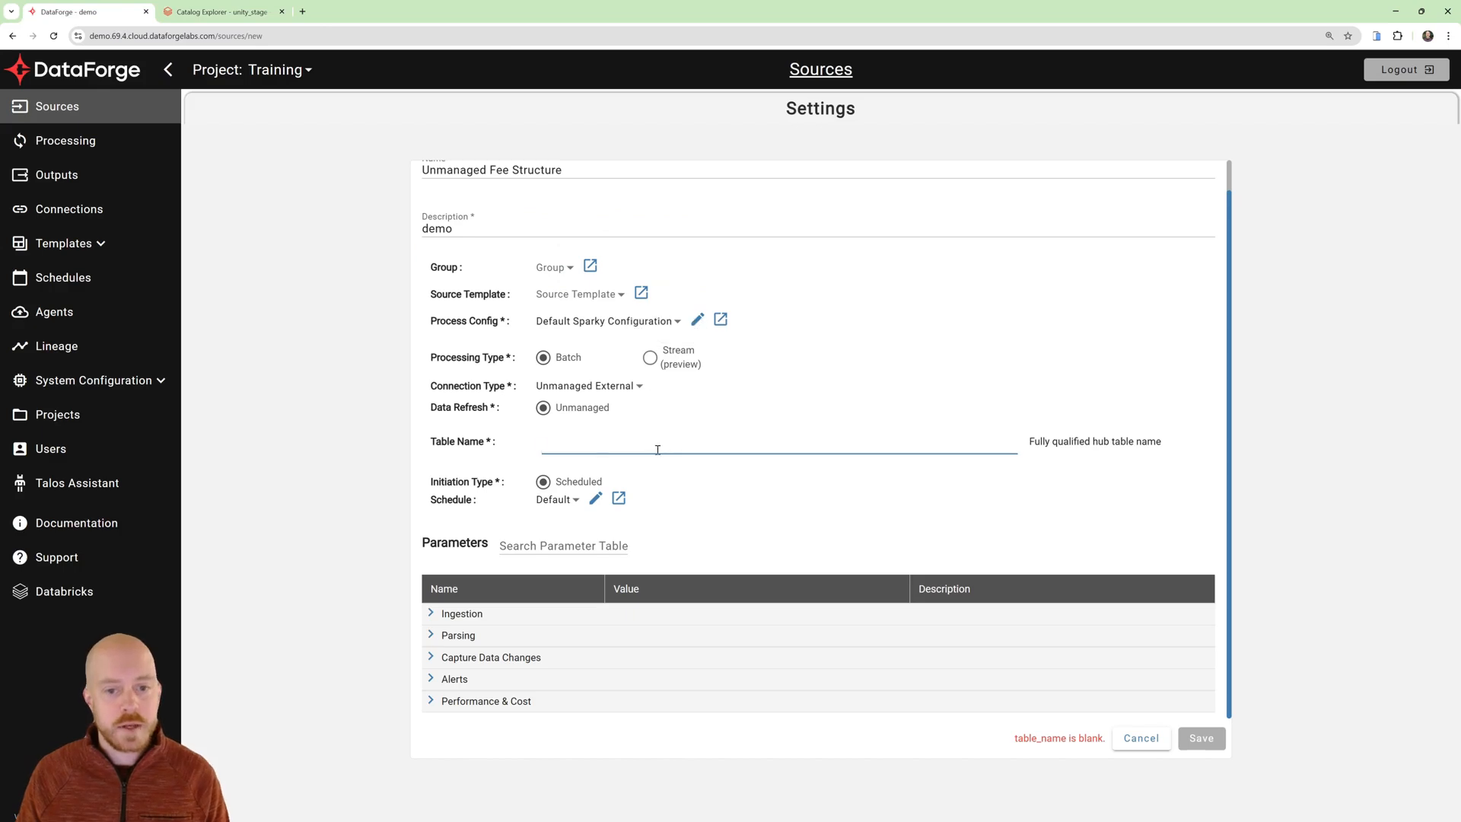
pyautogui.click(659, 451)
pyautogui.hotkey('ctrl', 'v')
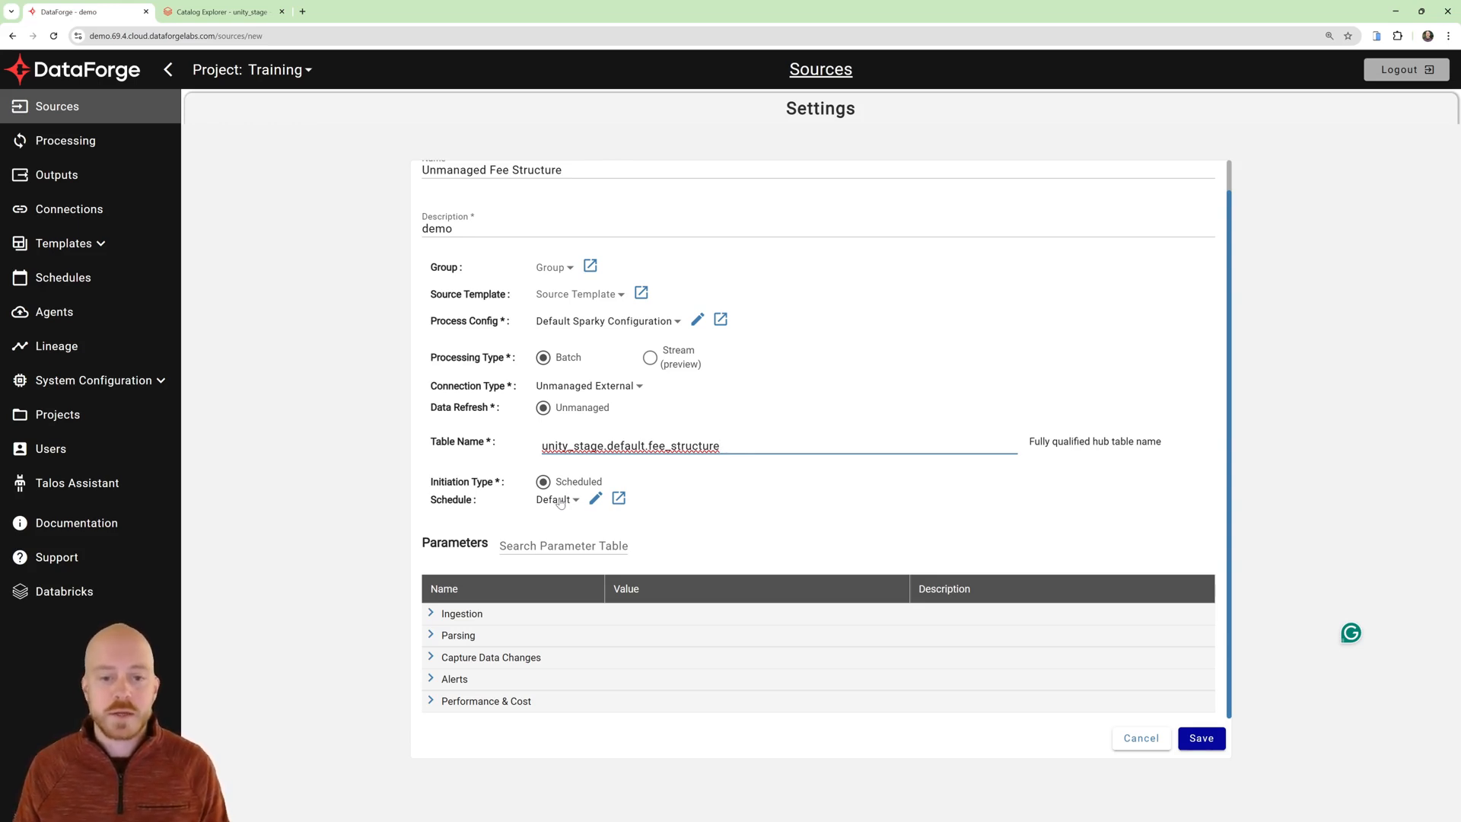
# Step: Copy the c_mktsegment column name from Databricks and enter it in DataForge as the Key Columns parameter for capturing data changes
pyautogui.click(472, 657)
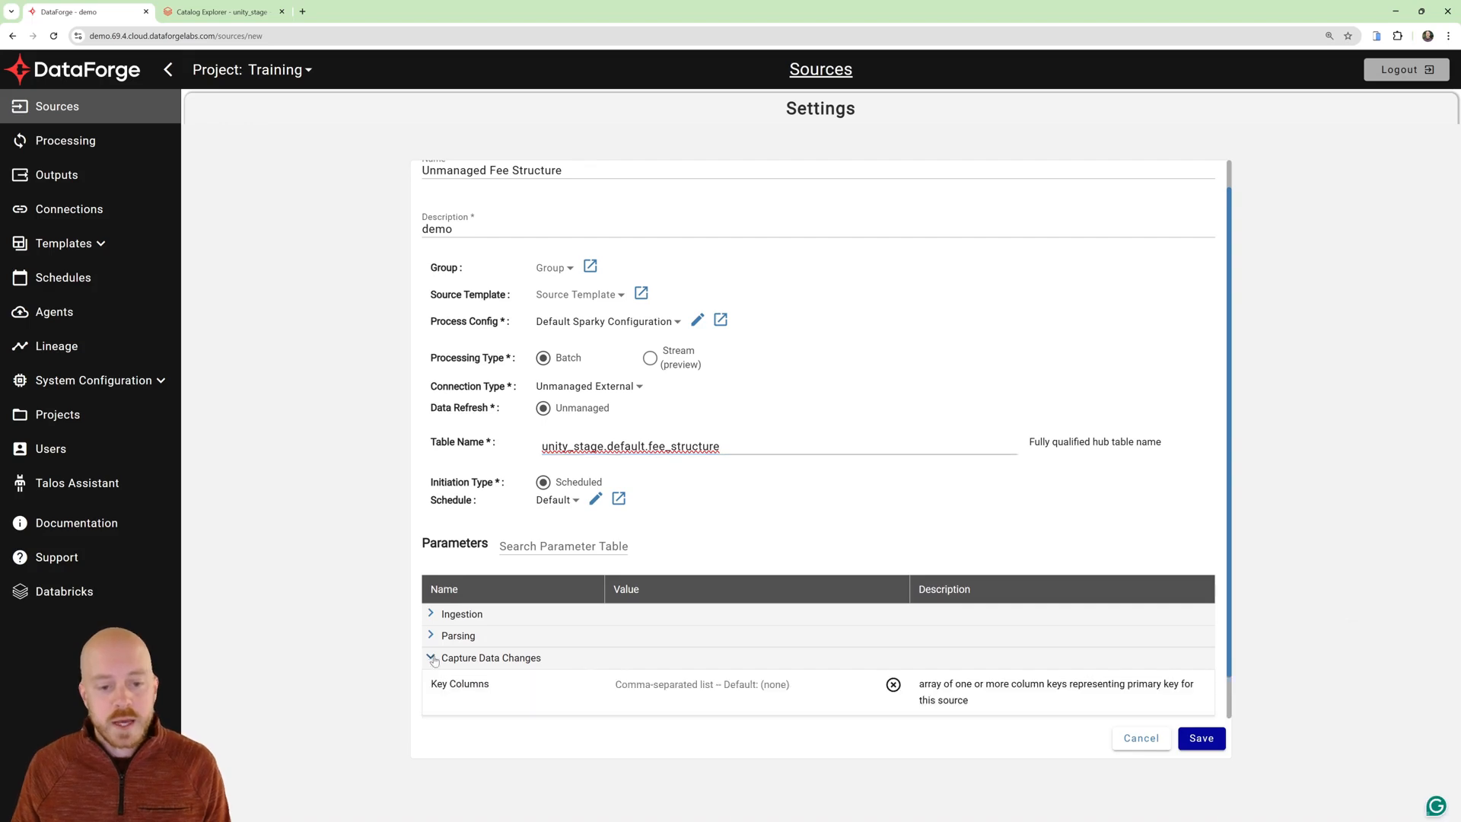
pyautogui.scroll(-1, 462, 580)
pyautogui.scroll(-1, 462, 580)
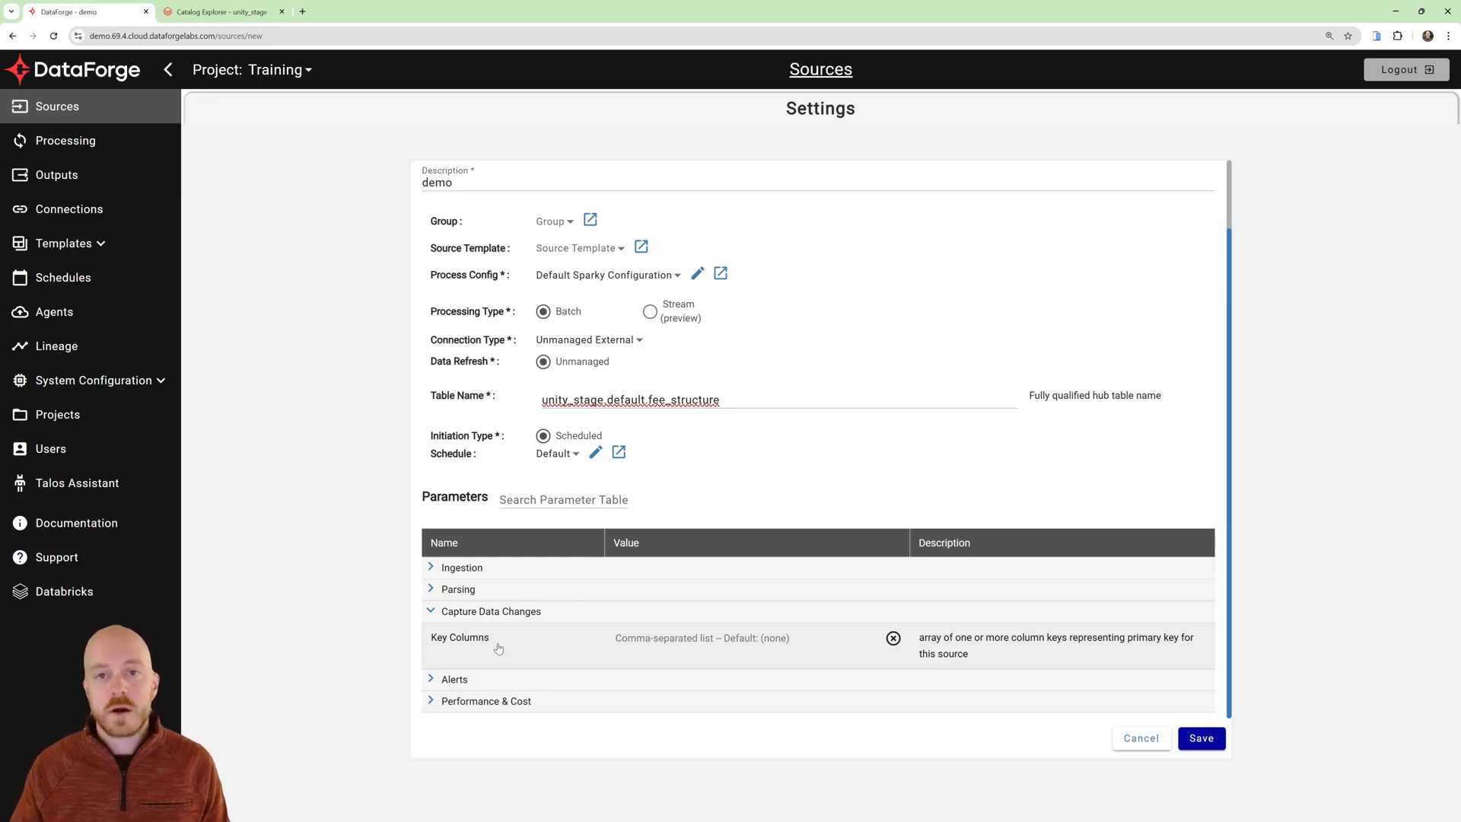
pyautogui.click(221, 12)
pyautogui.click(539, 152)
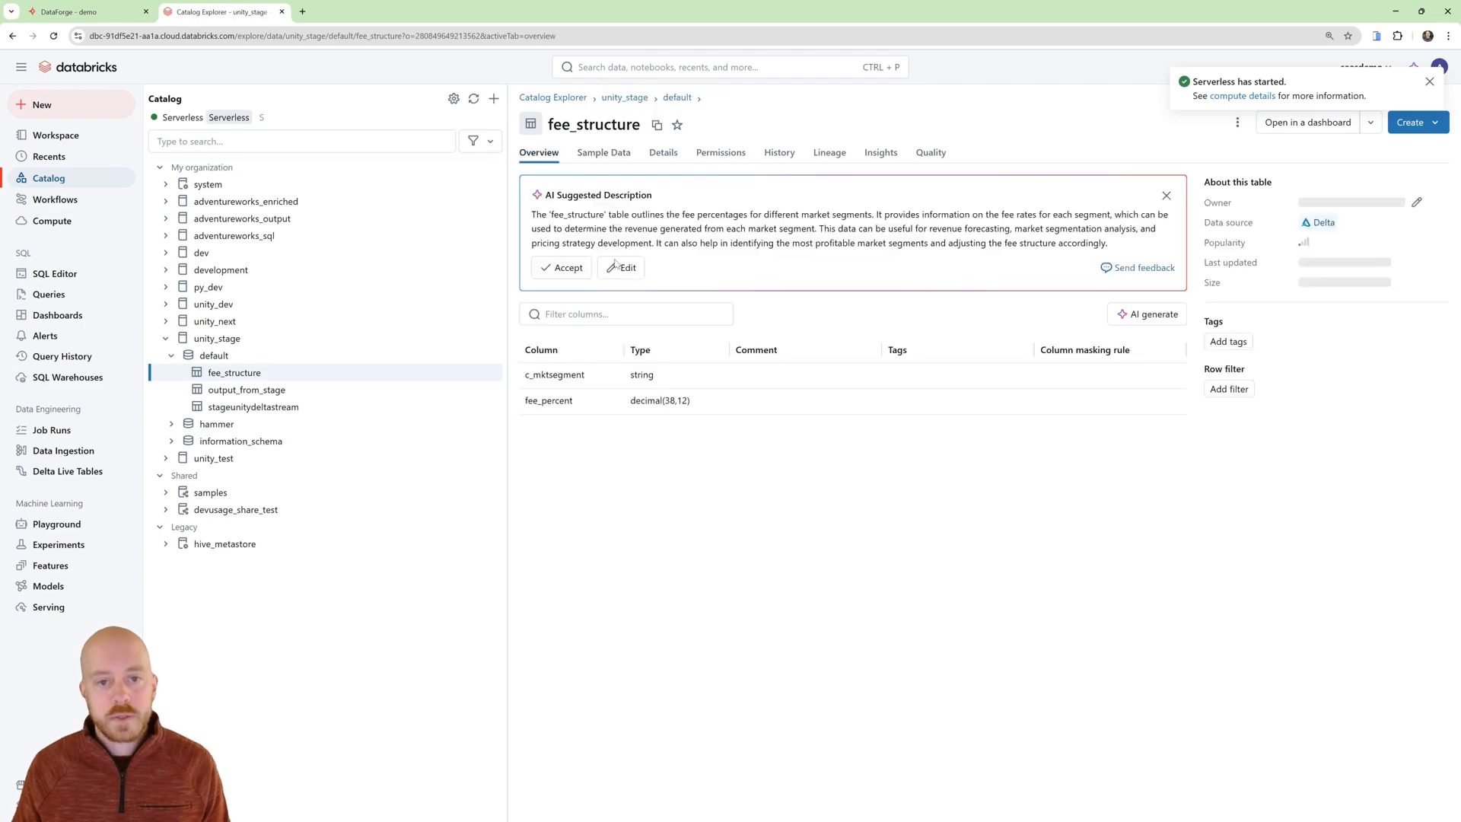
pyautogui.doubleClick(573, 375)
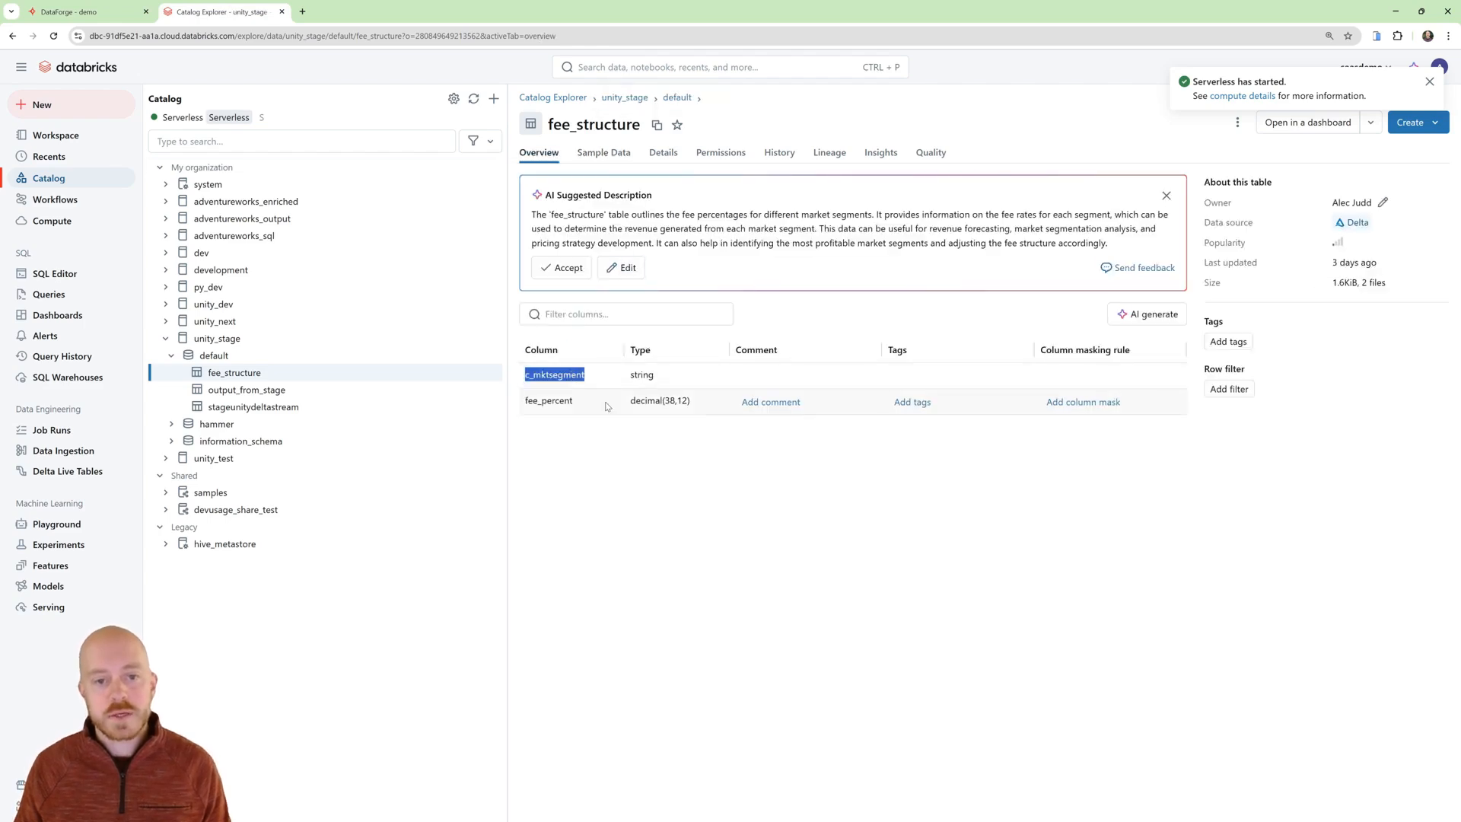
pyautogui.click(69, 11)
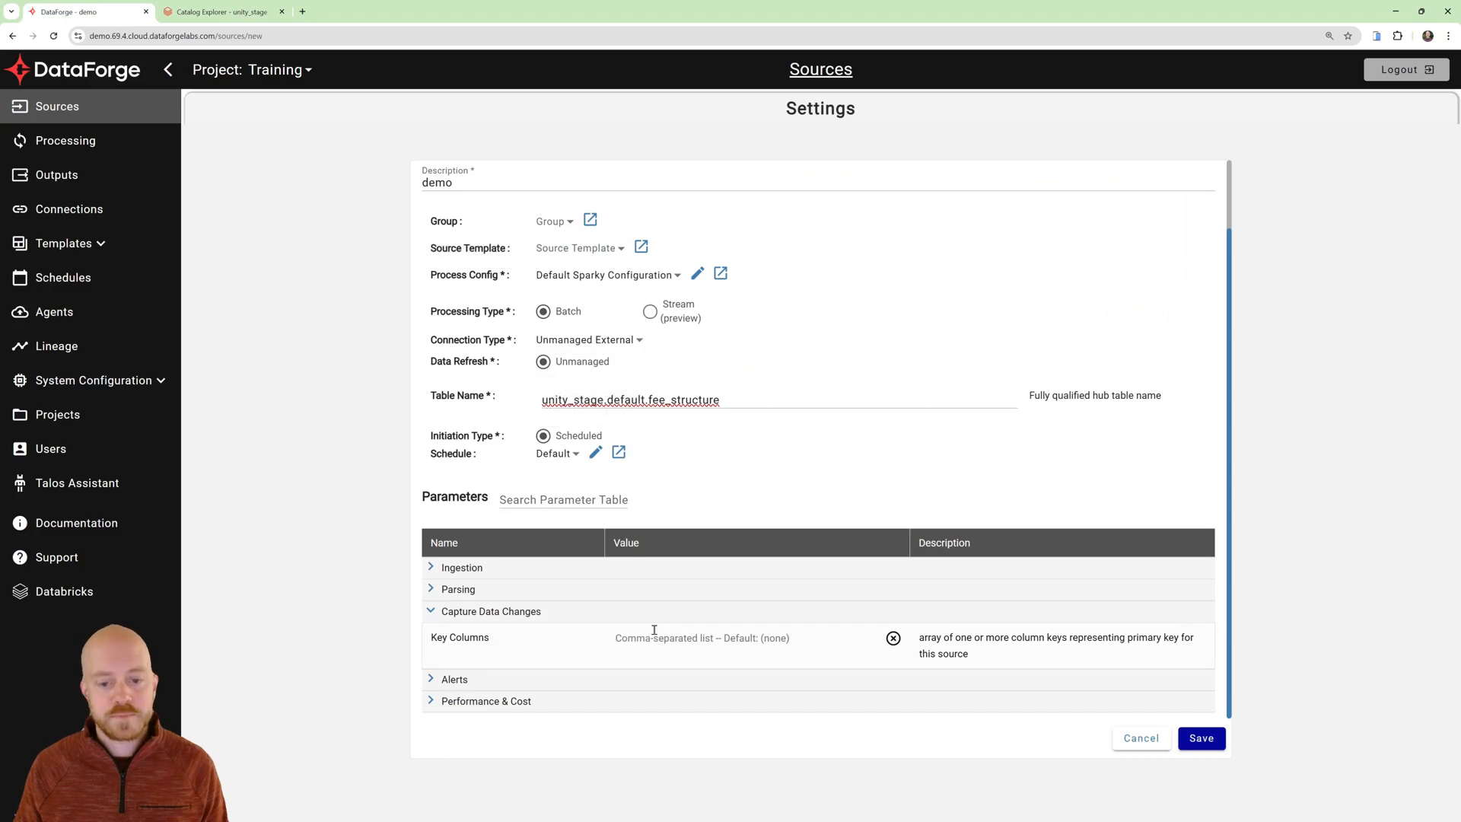
pyautogui.click(680, 630)
pyautogui.hotkey('ctrl', 'v')
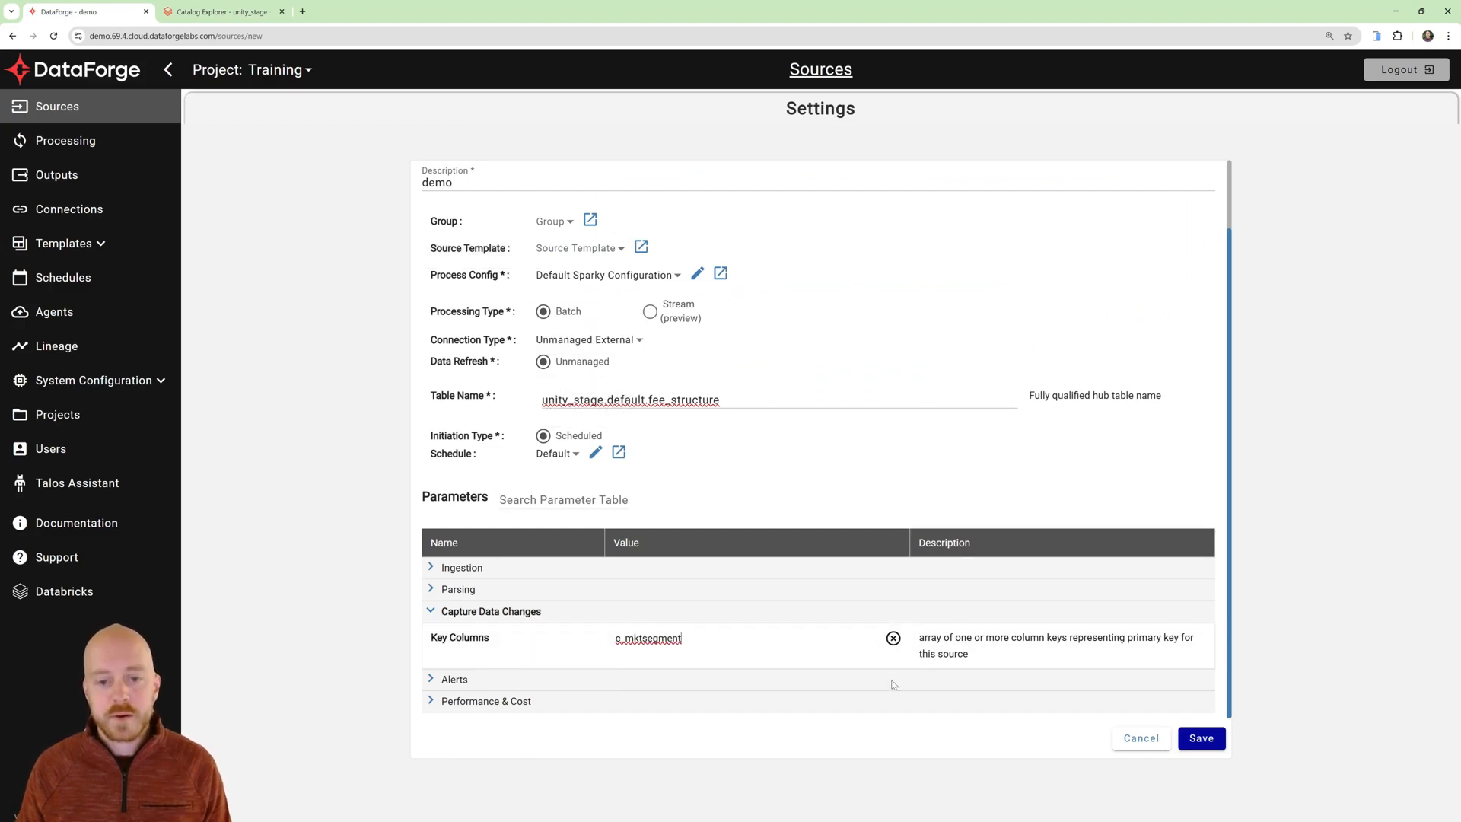
# Step: Save the Unmanaged Fee Structure source and check its inputs and raw schema
pyautogui.click(1197, 739)
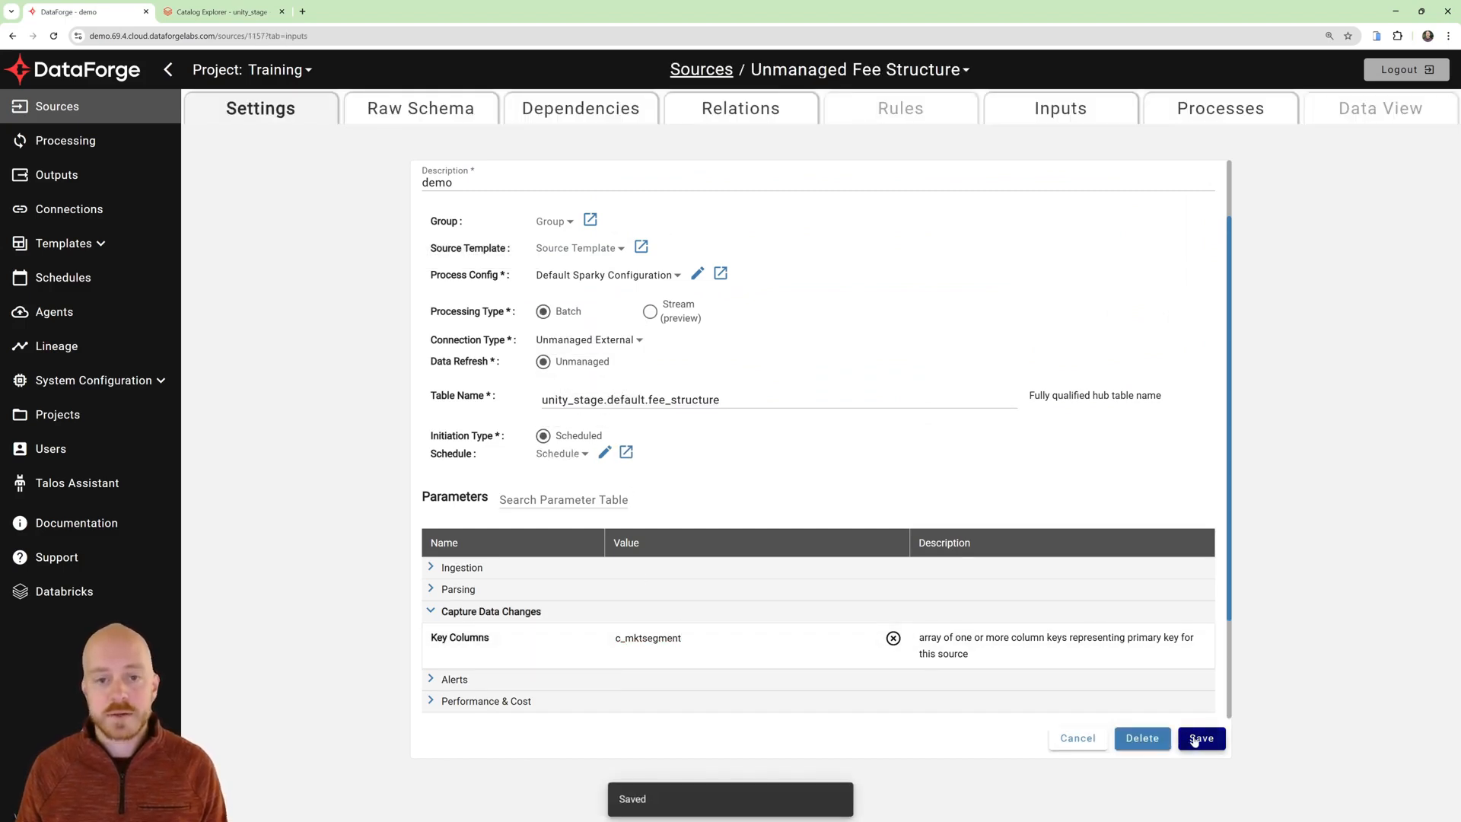
pyautogui.click(1062, 105)
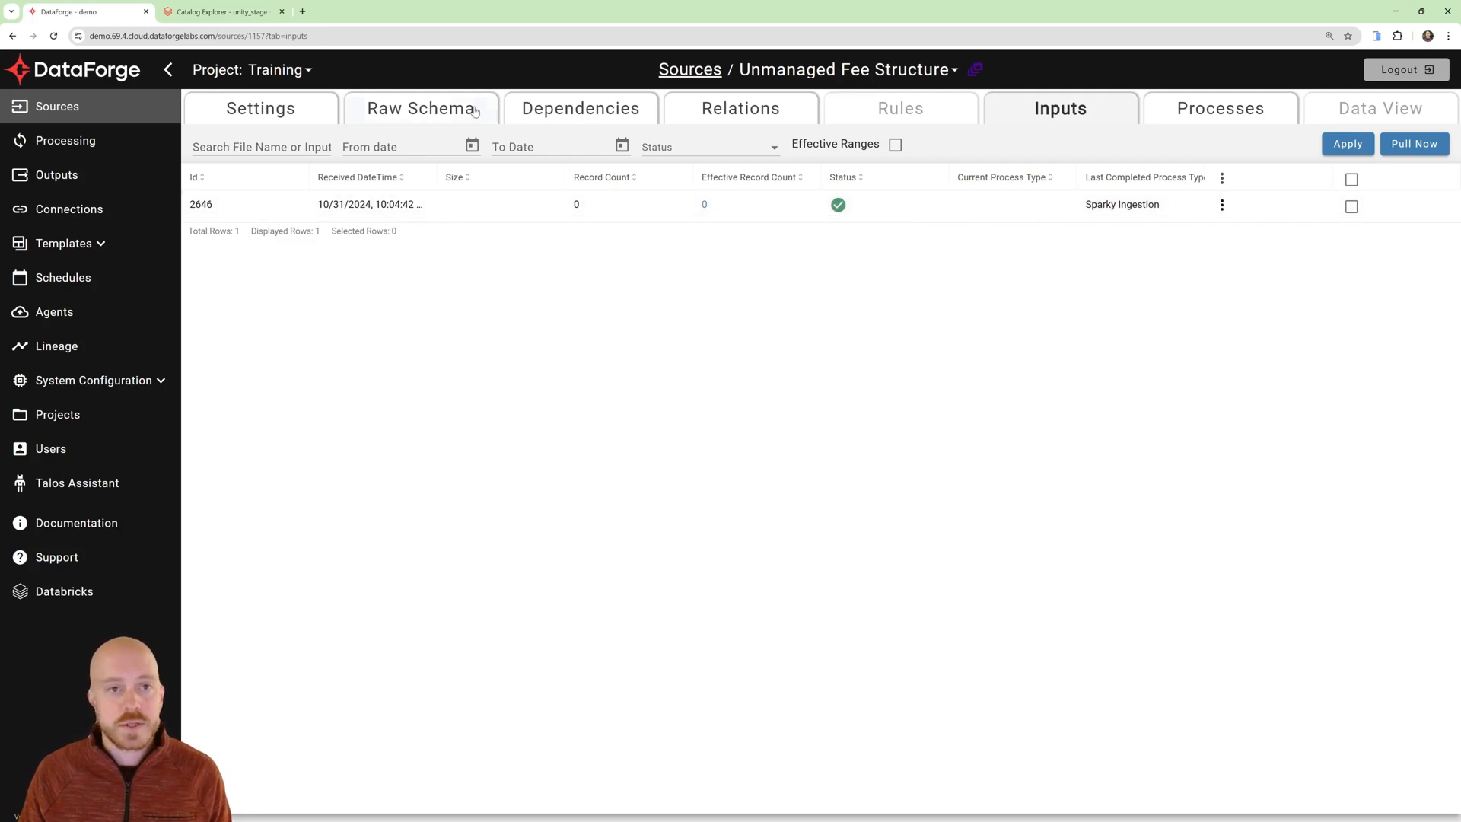
pyautogui.click(435, 111)
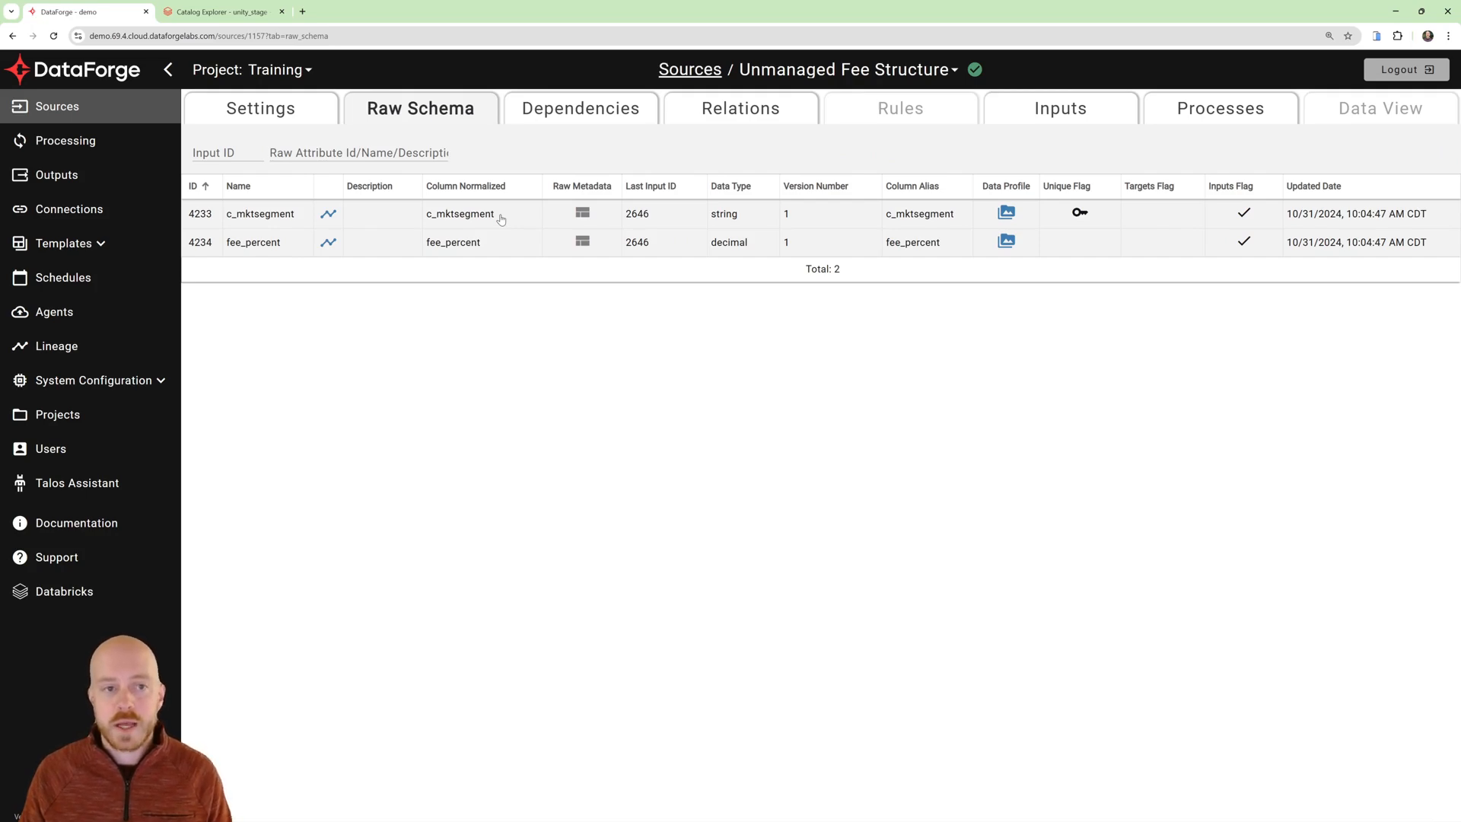
# Step: Start a new relation on the Generic JDBC - TCPH Customer source and name it Customer - mktsegment - Fee Structure
pyautogui.click(690, 72)
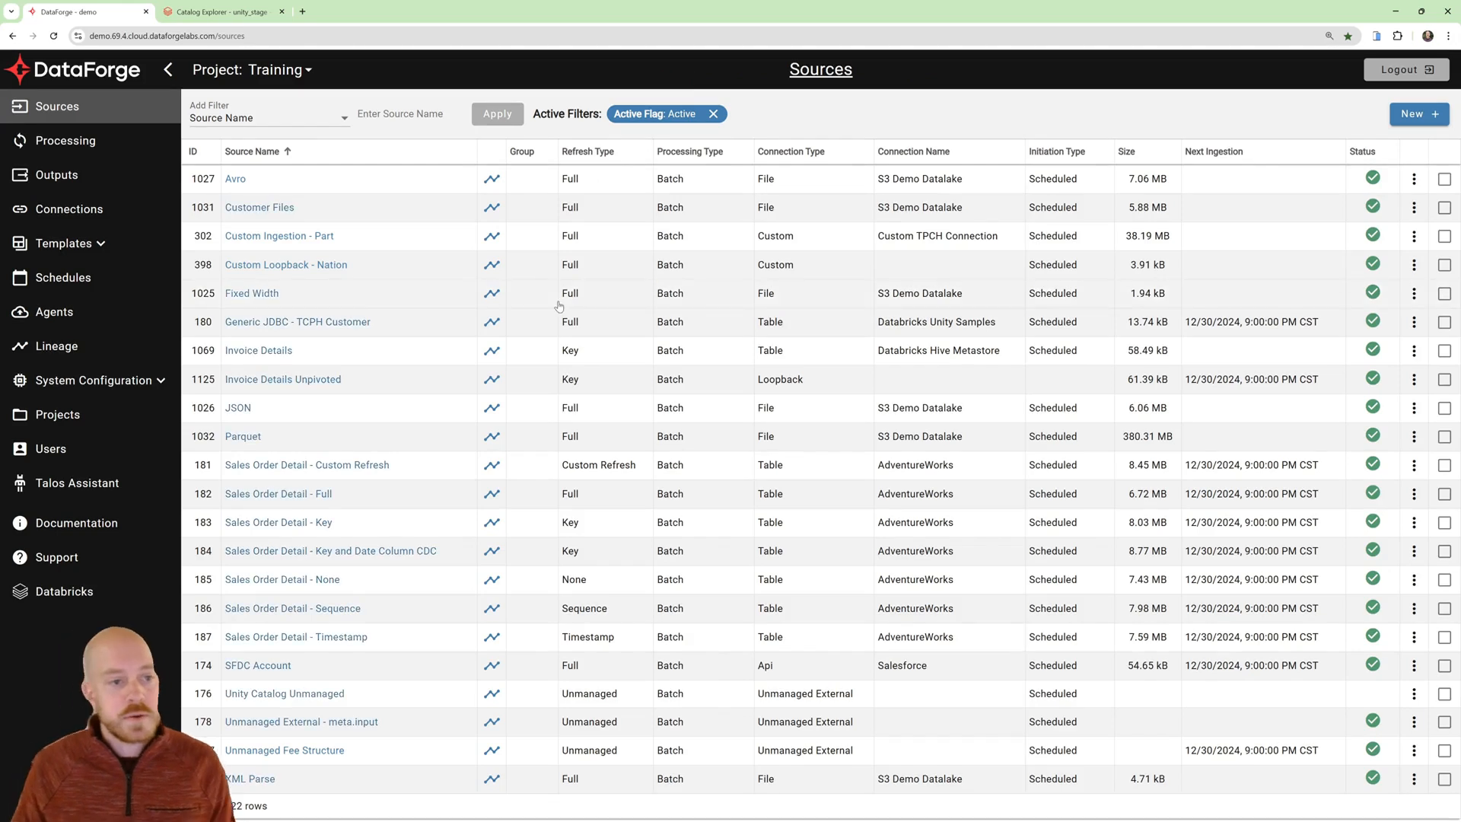
pyautogui.click(311, 323)
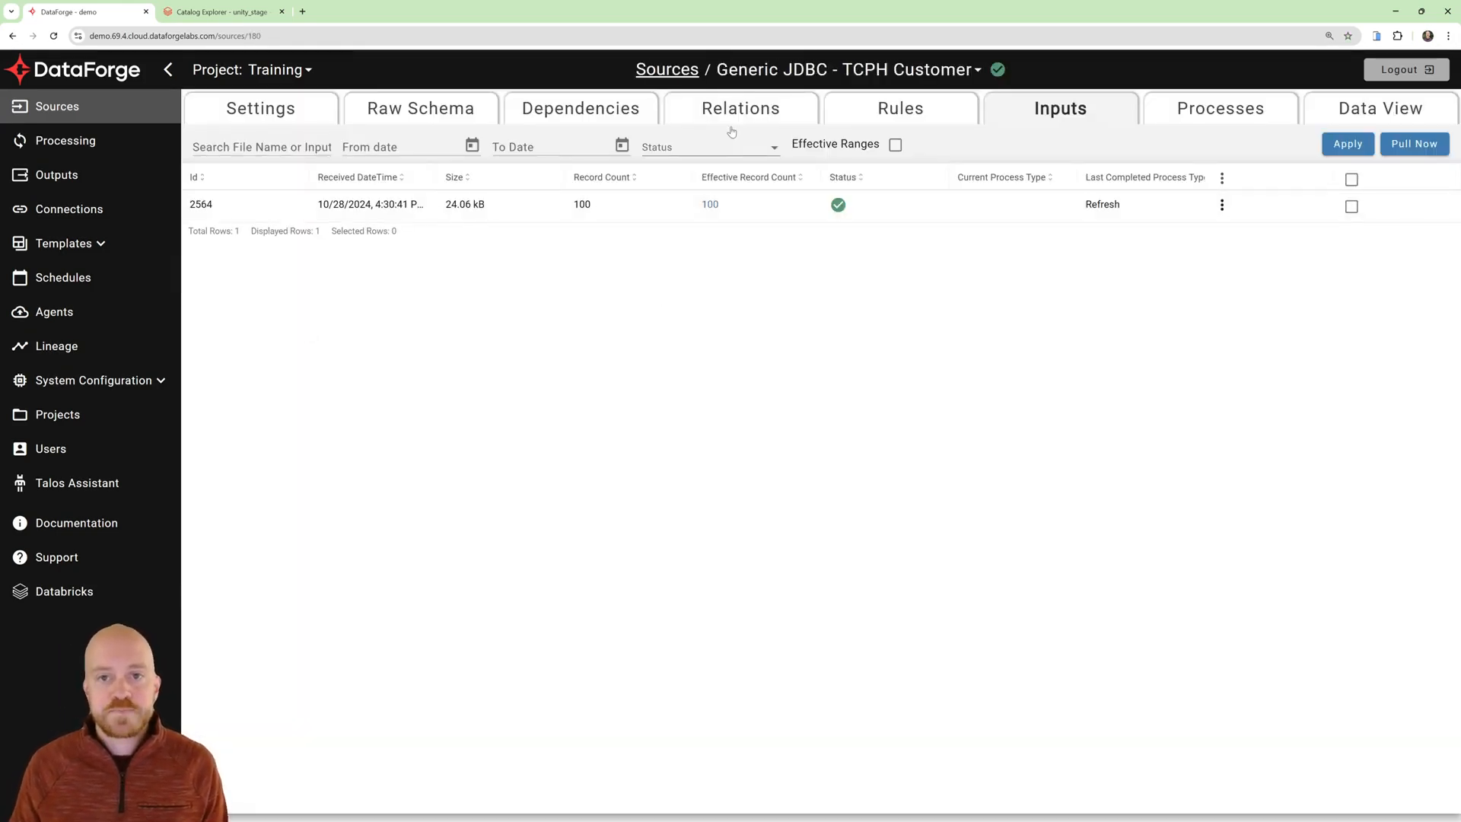
pyautogui.click(731, 111)
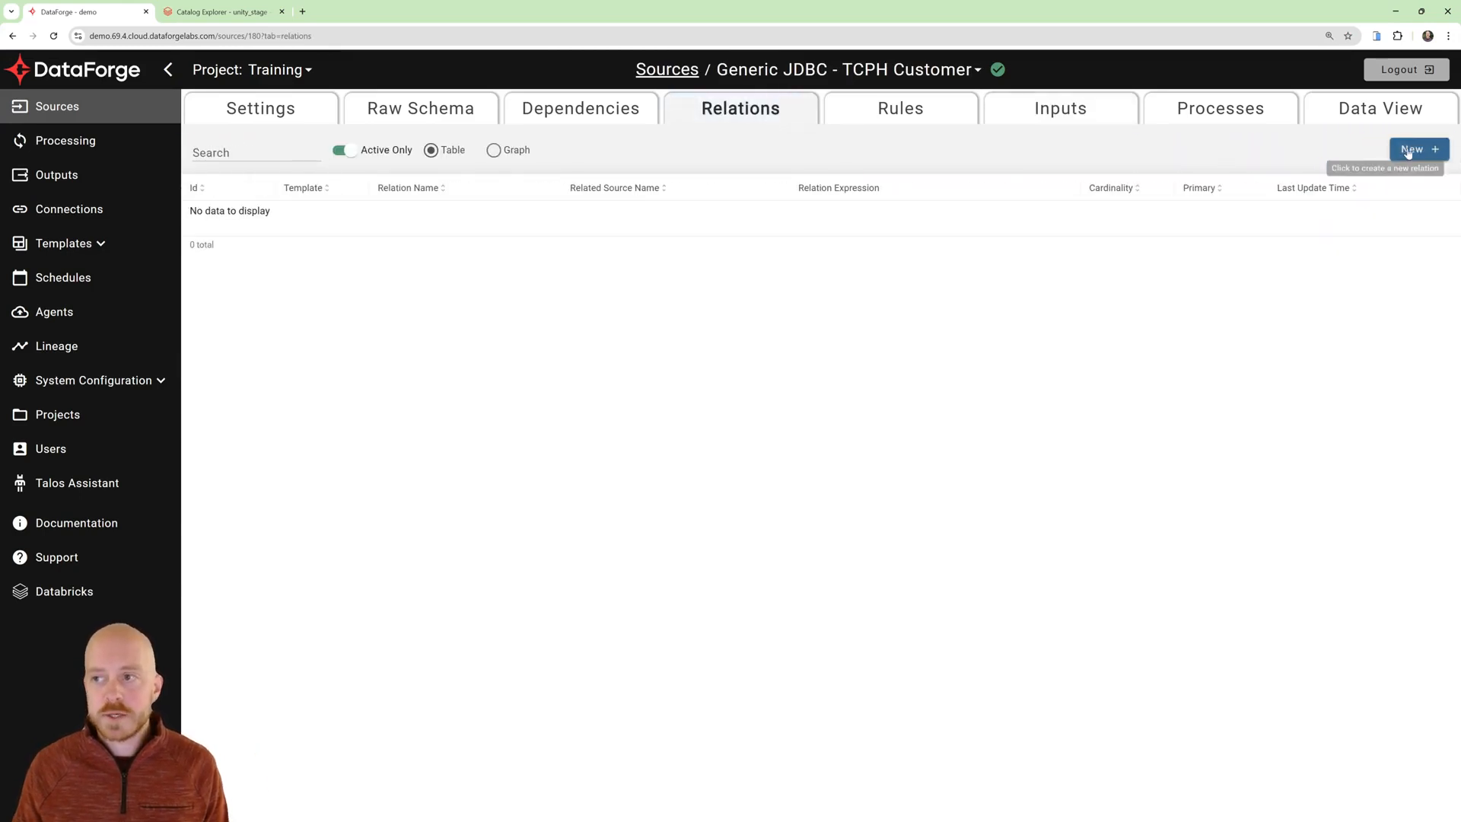
pyautogui.click(1412, 149)
pyautogui.click(614, 279)
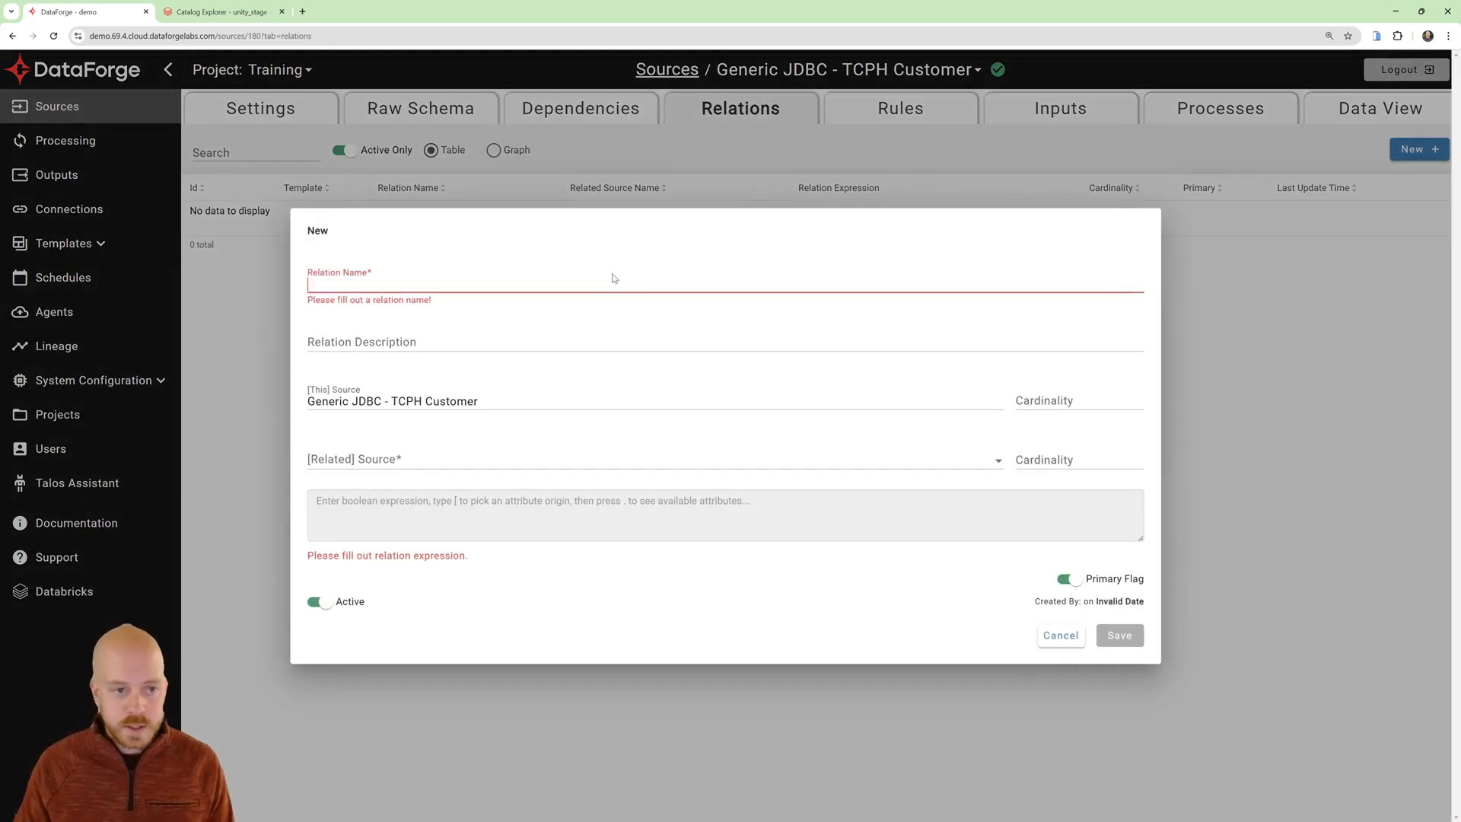
pyautogui.write('Customer -')
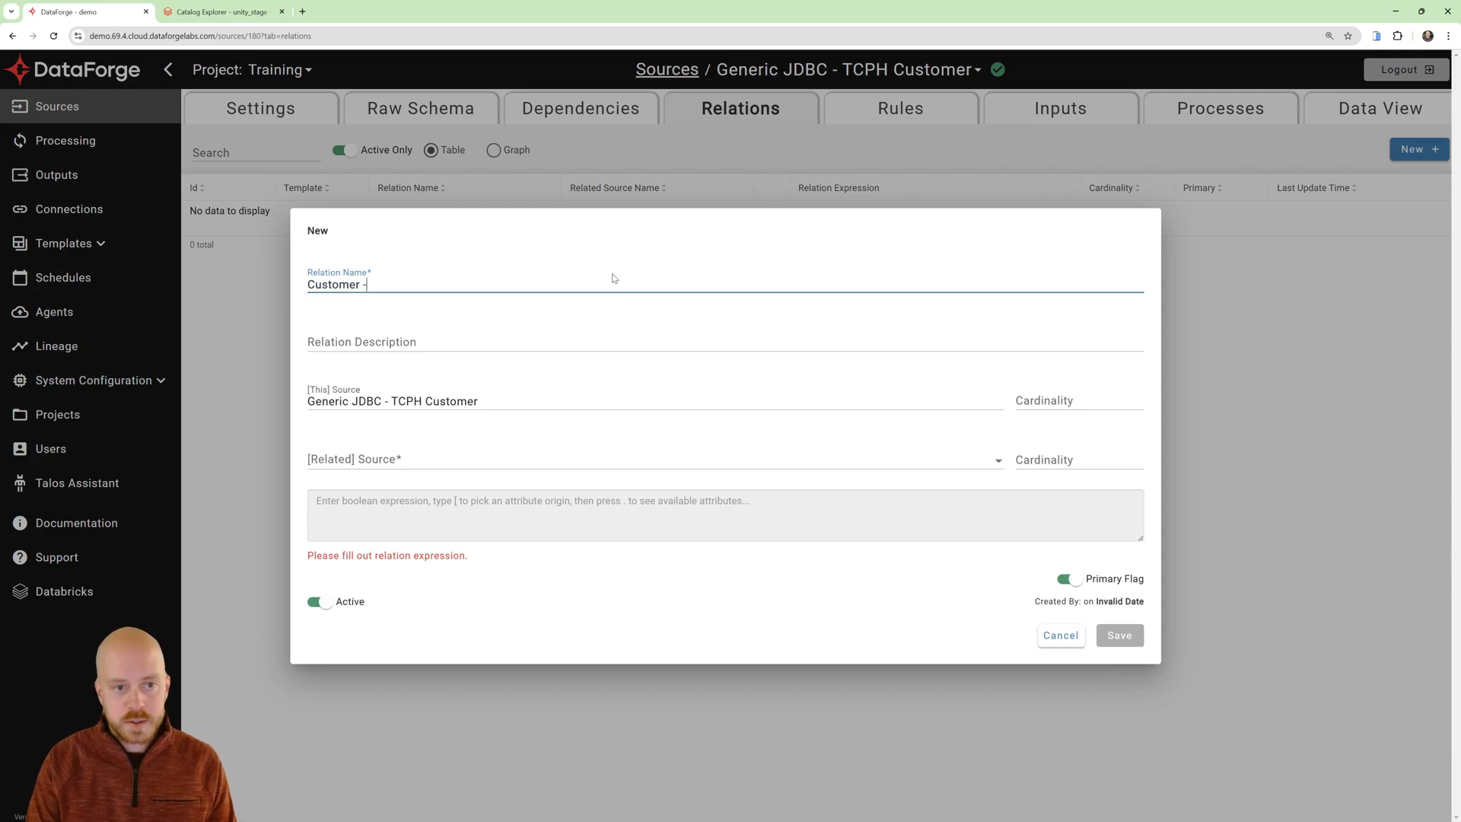
pyautogui.write(' mktsegment ')
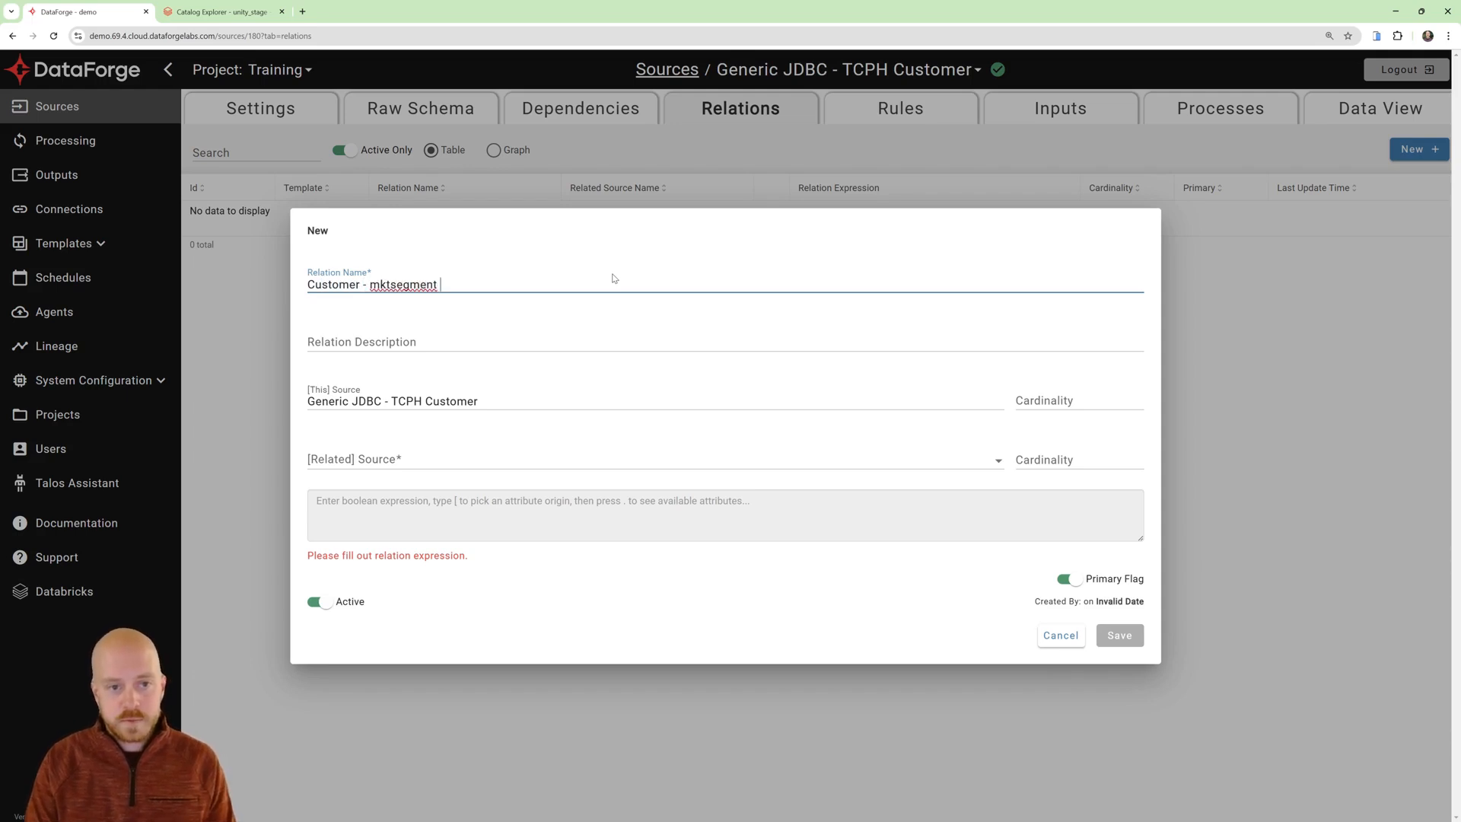
pyautogui.write('- Fee Str')
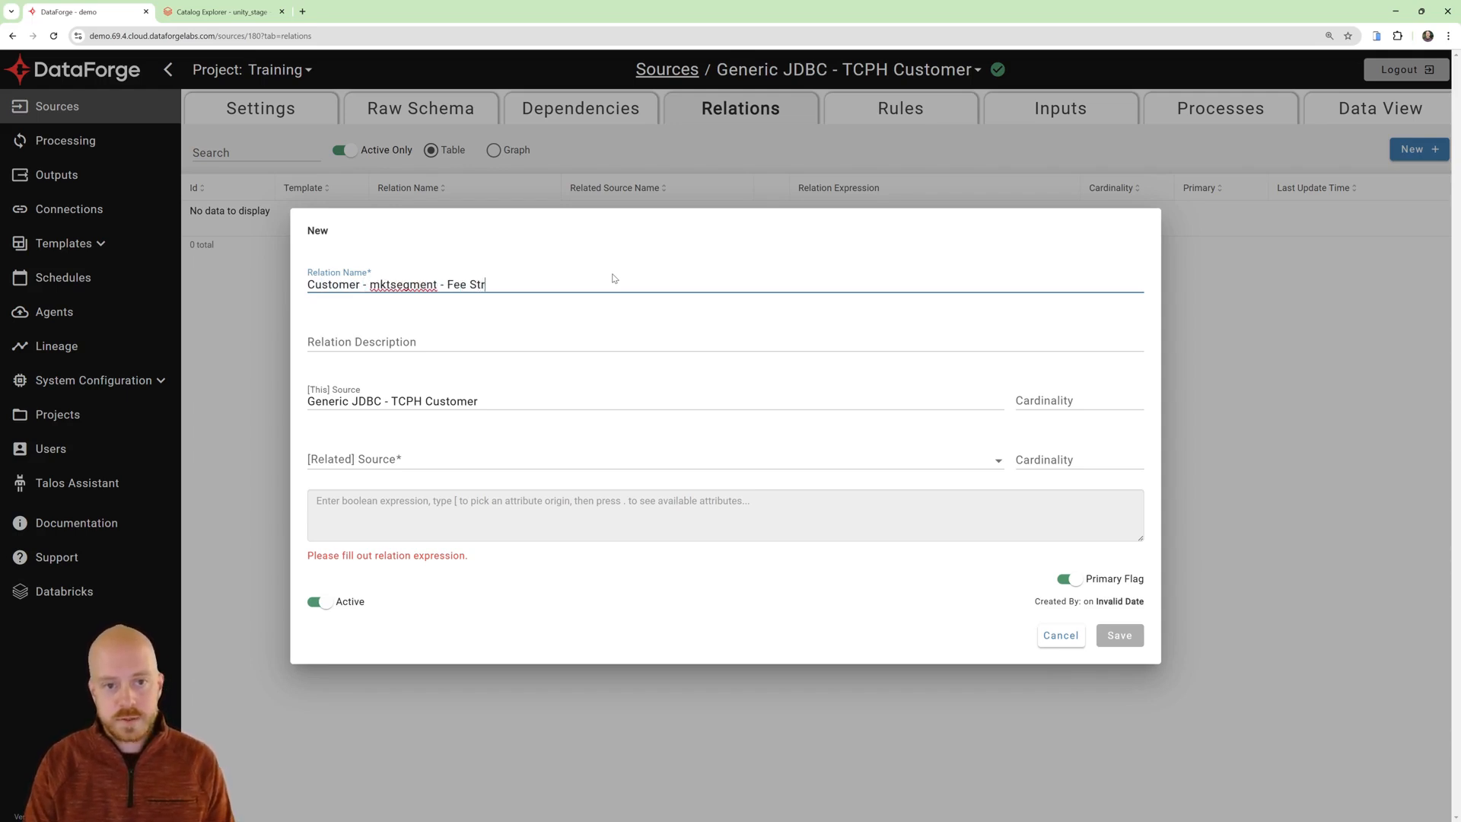
pyautogui.write('ucture')
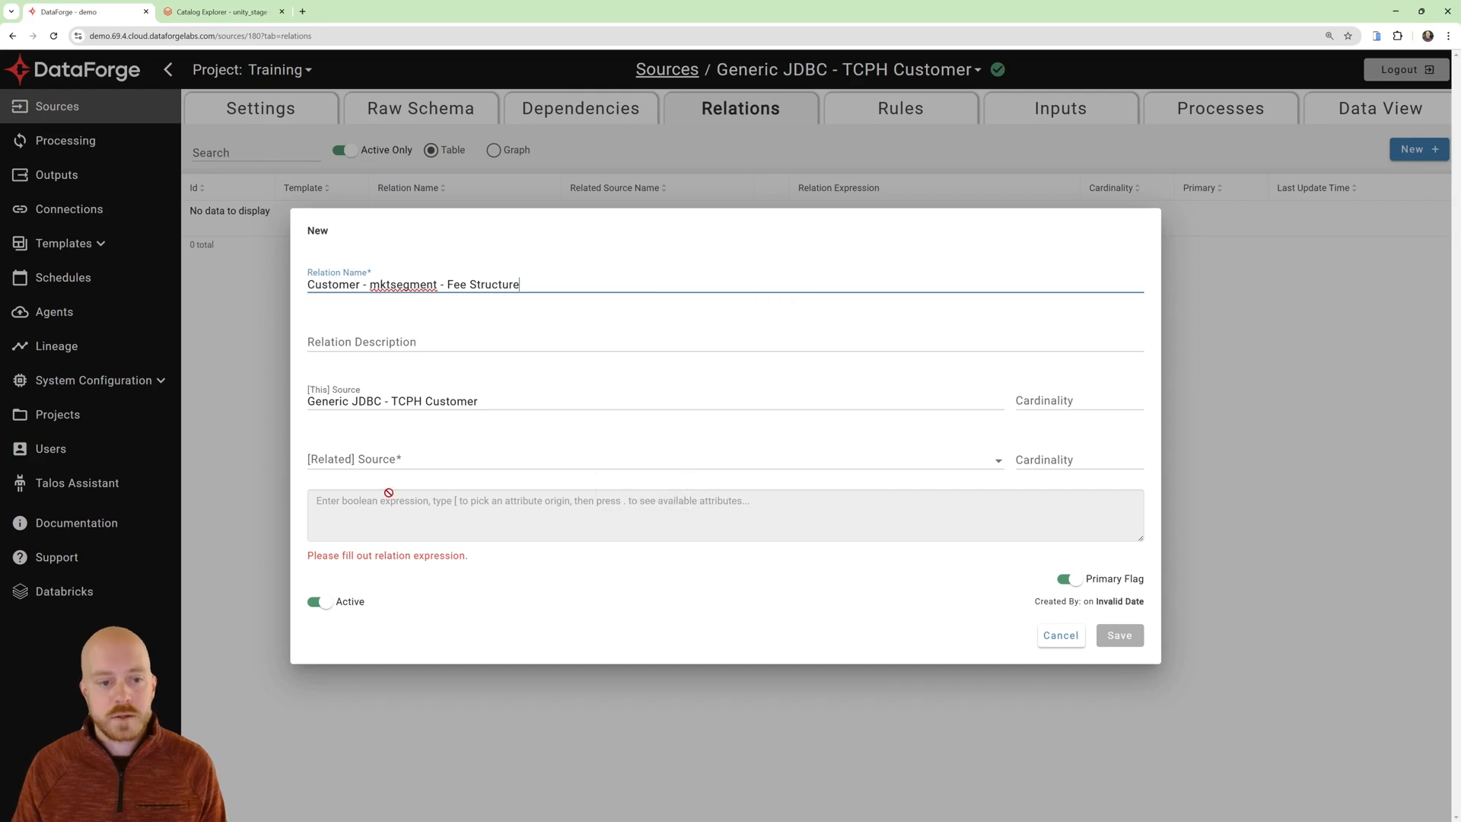
# Step: Choose Unmanaged Fee Structure as the relation's related source
pyautogui.click(389, 461)
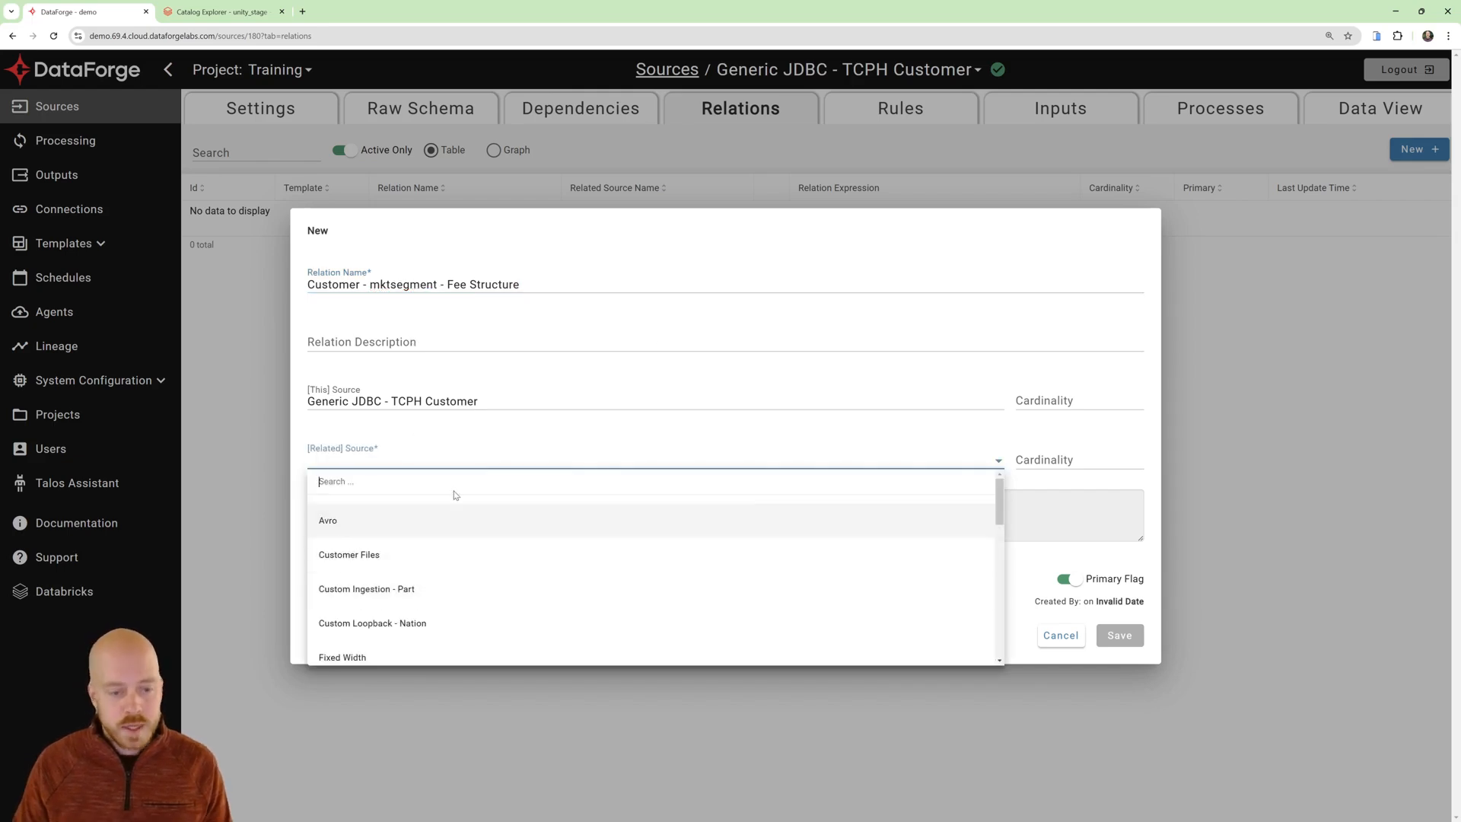
pyautogui.write('unmanage')
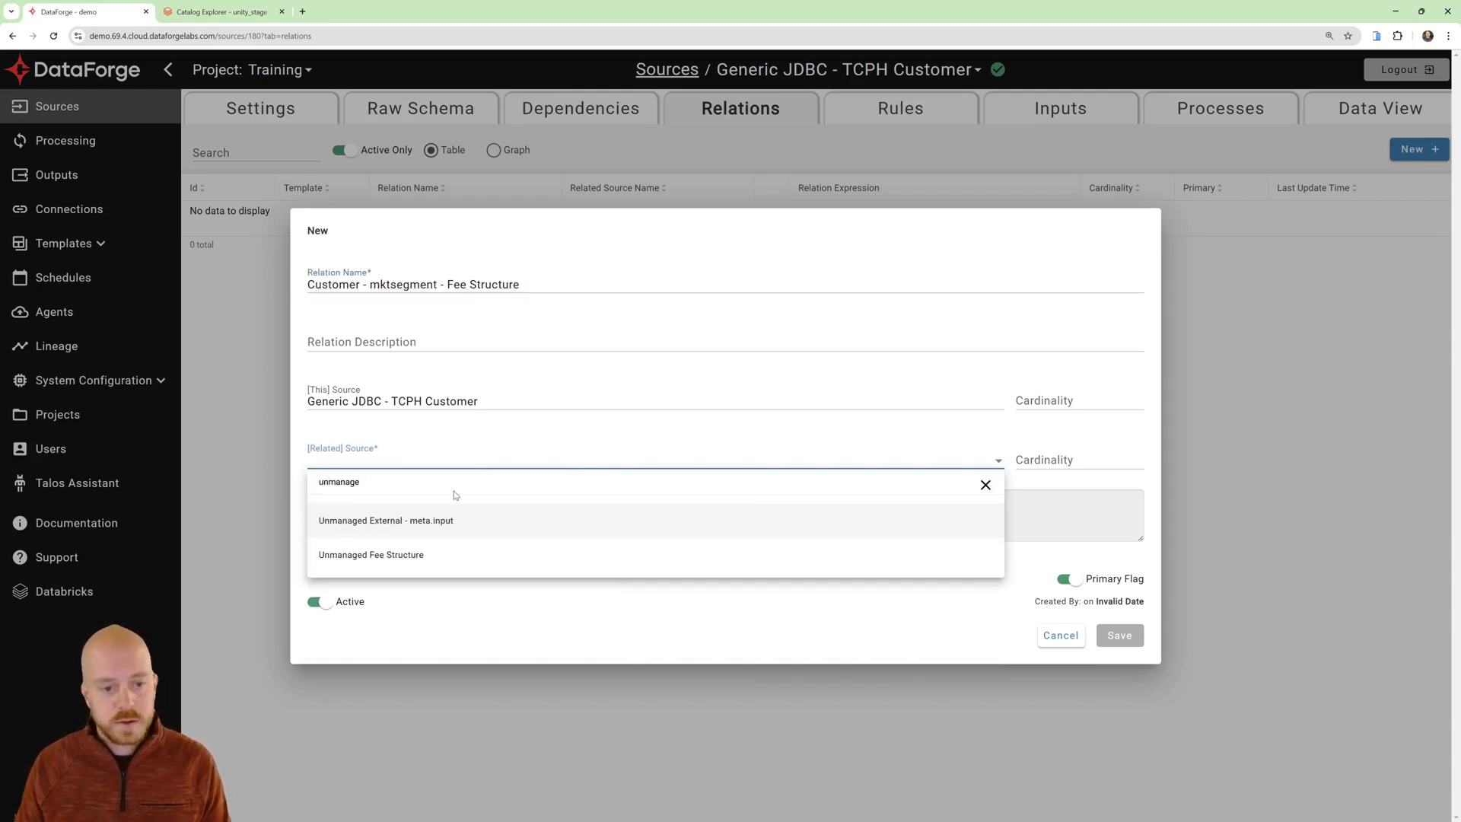
pyautogui.click(420, 556)
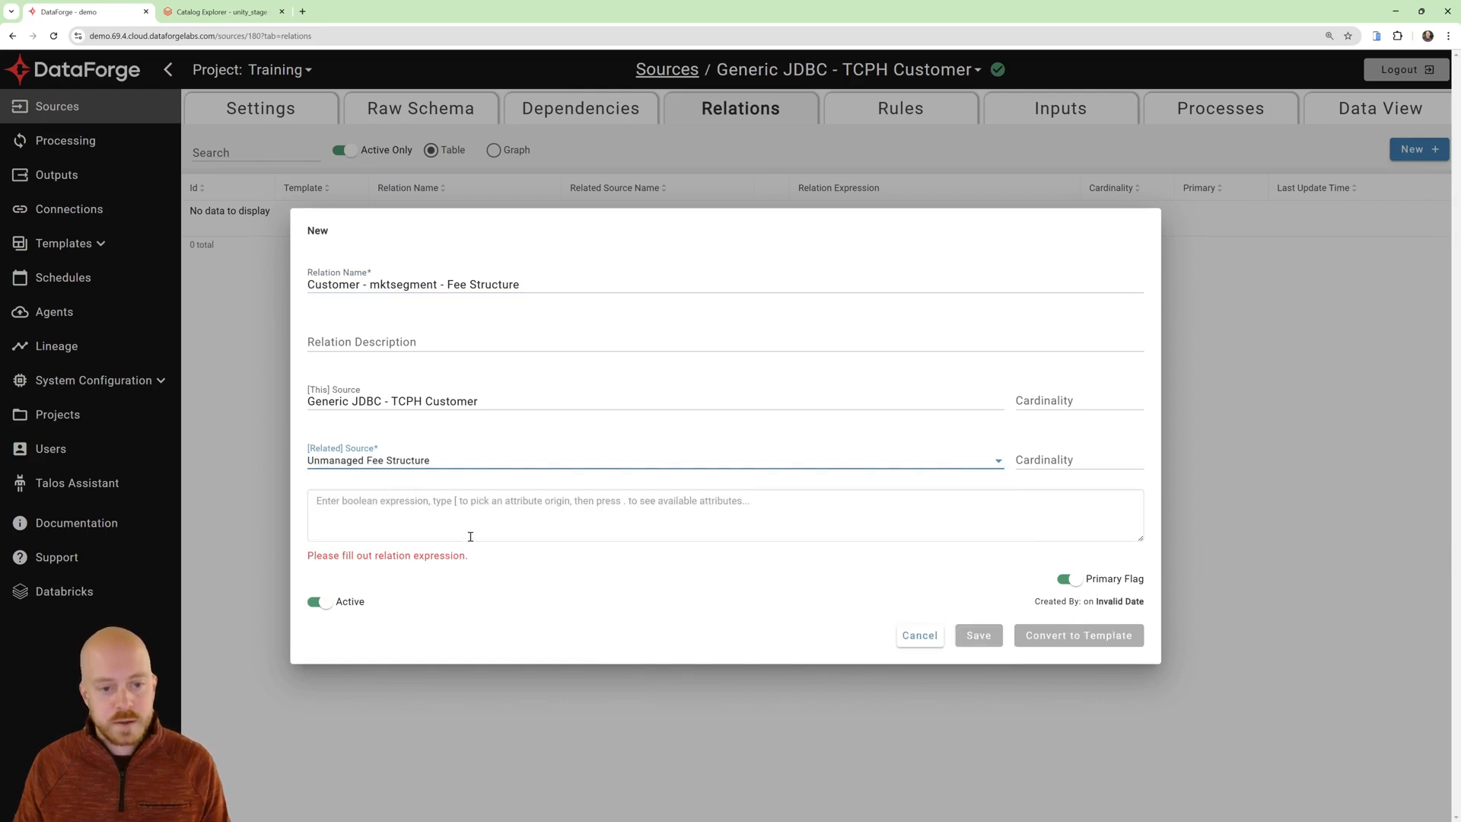
# Step: Enter the relation expression [This].c_mktsegment = [Related].c_mktsegment
pyautogui.click(471, 519)
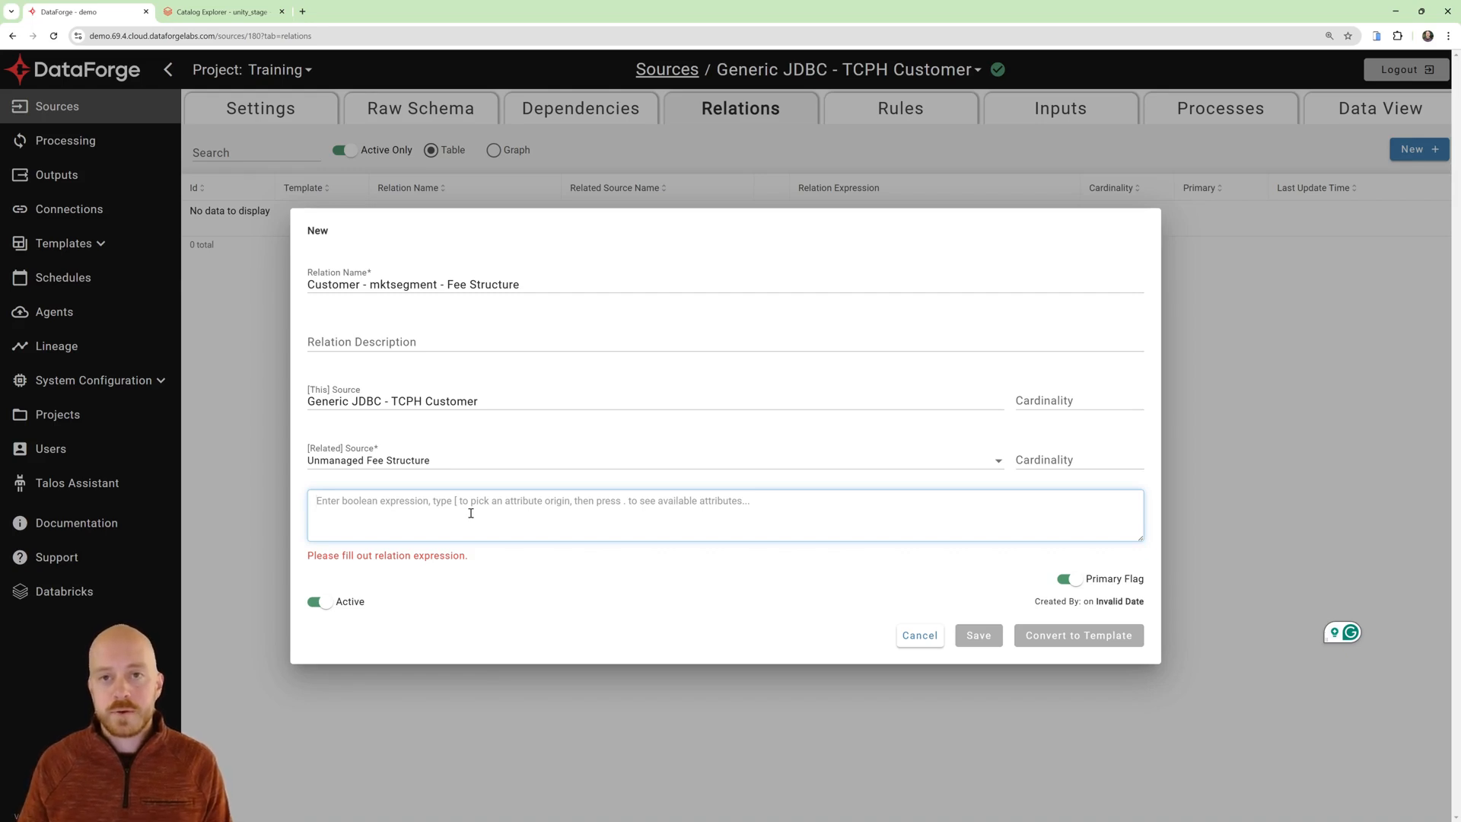
pyautogui.write('[')
pyautogui.press('Return')
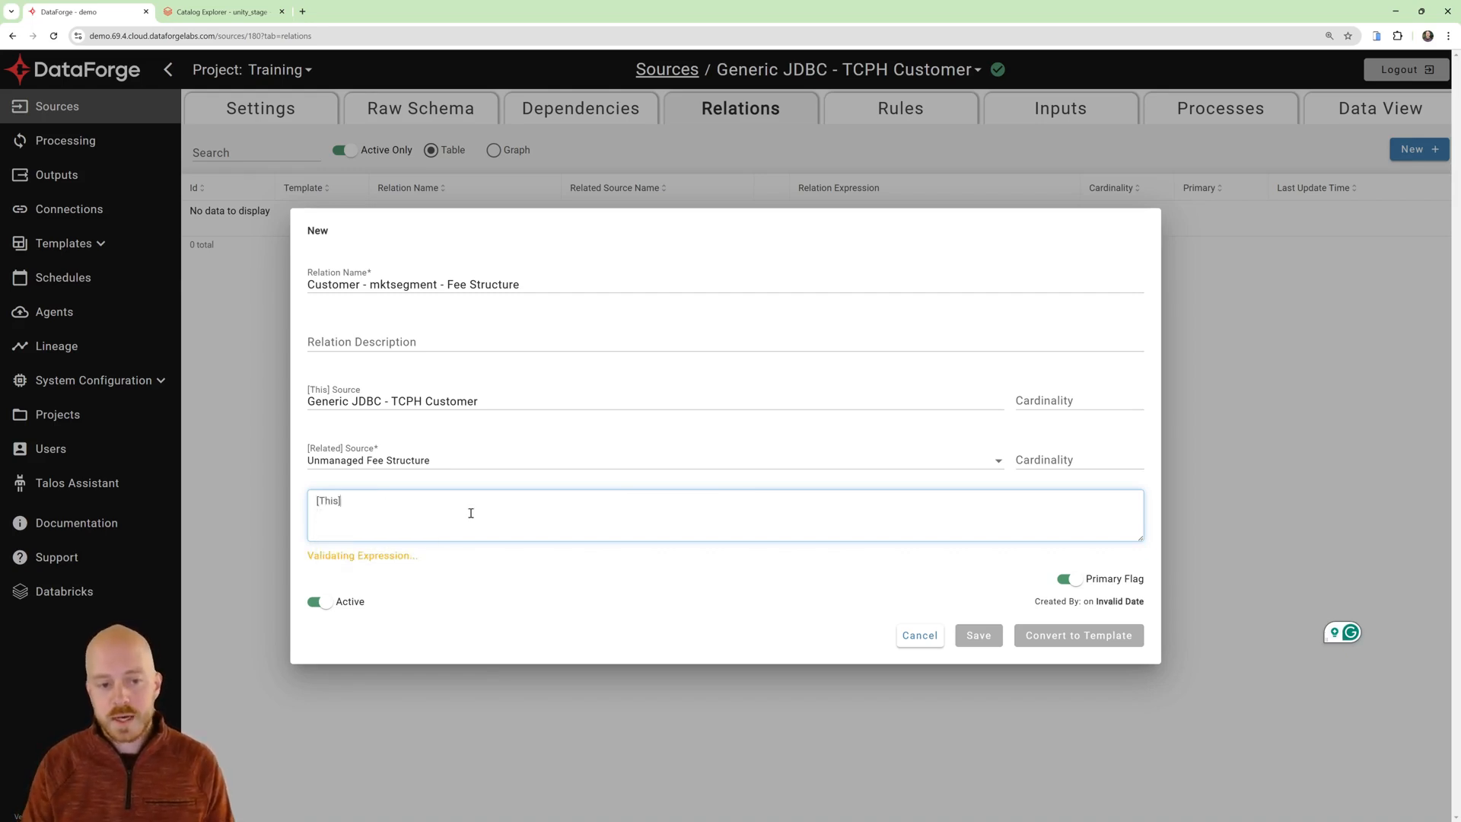
pyautogui.write('.c_')
pyautogui.write('mkt')
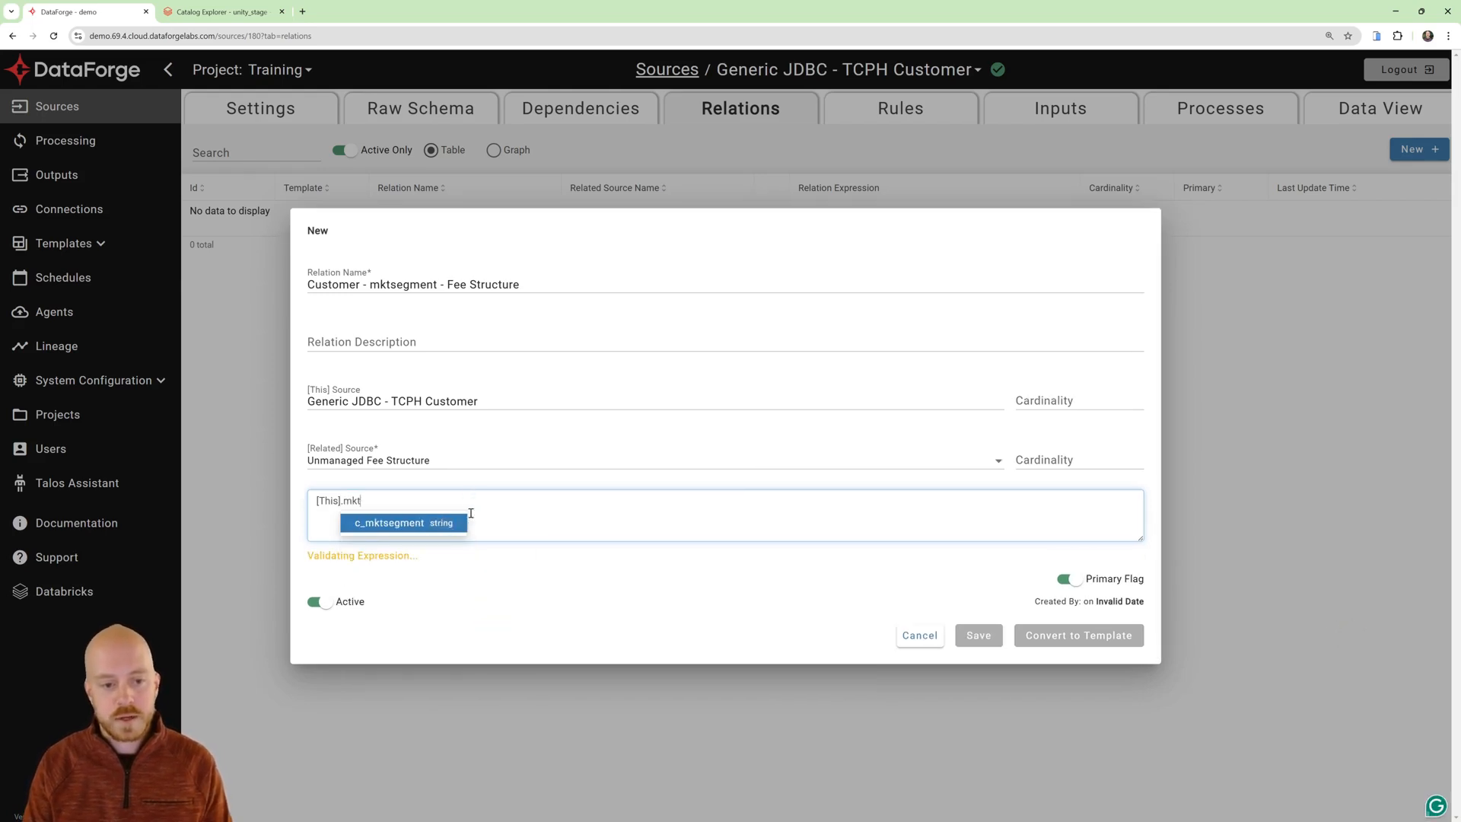
pyautogui.press('Return')
pyautogui.write('=')
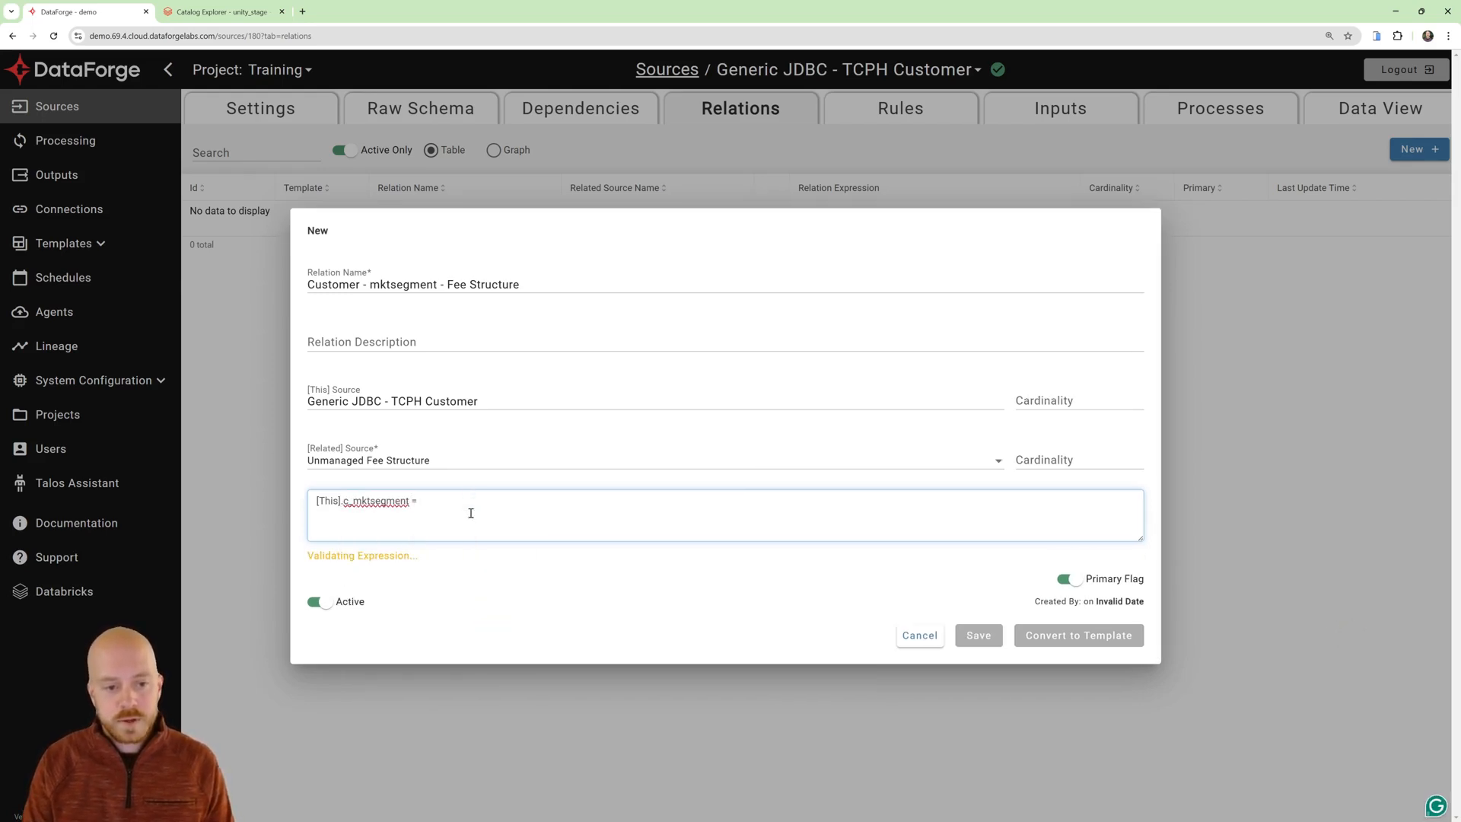
pyautogui.write(' [')
pyautogui.press('Down')
pyautogui.press('Return')
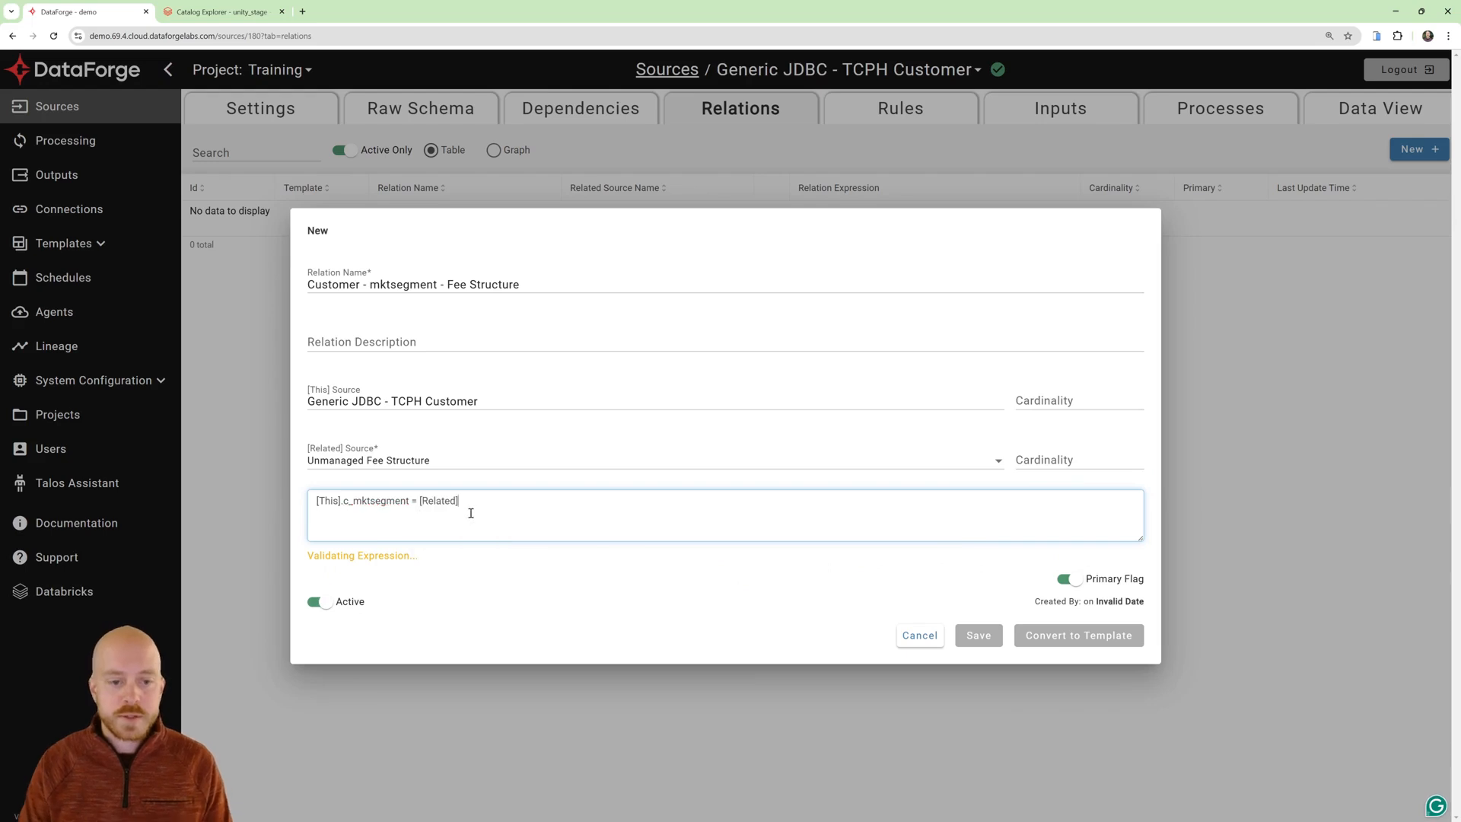
pyautogui.write('.')
pyautogui.press('Return')
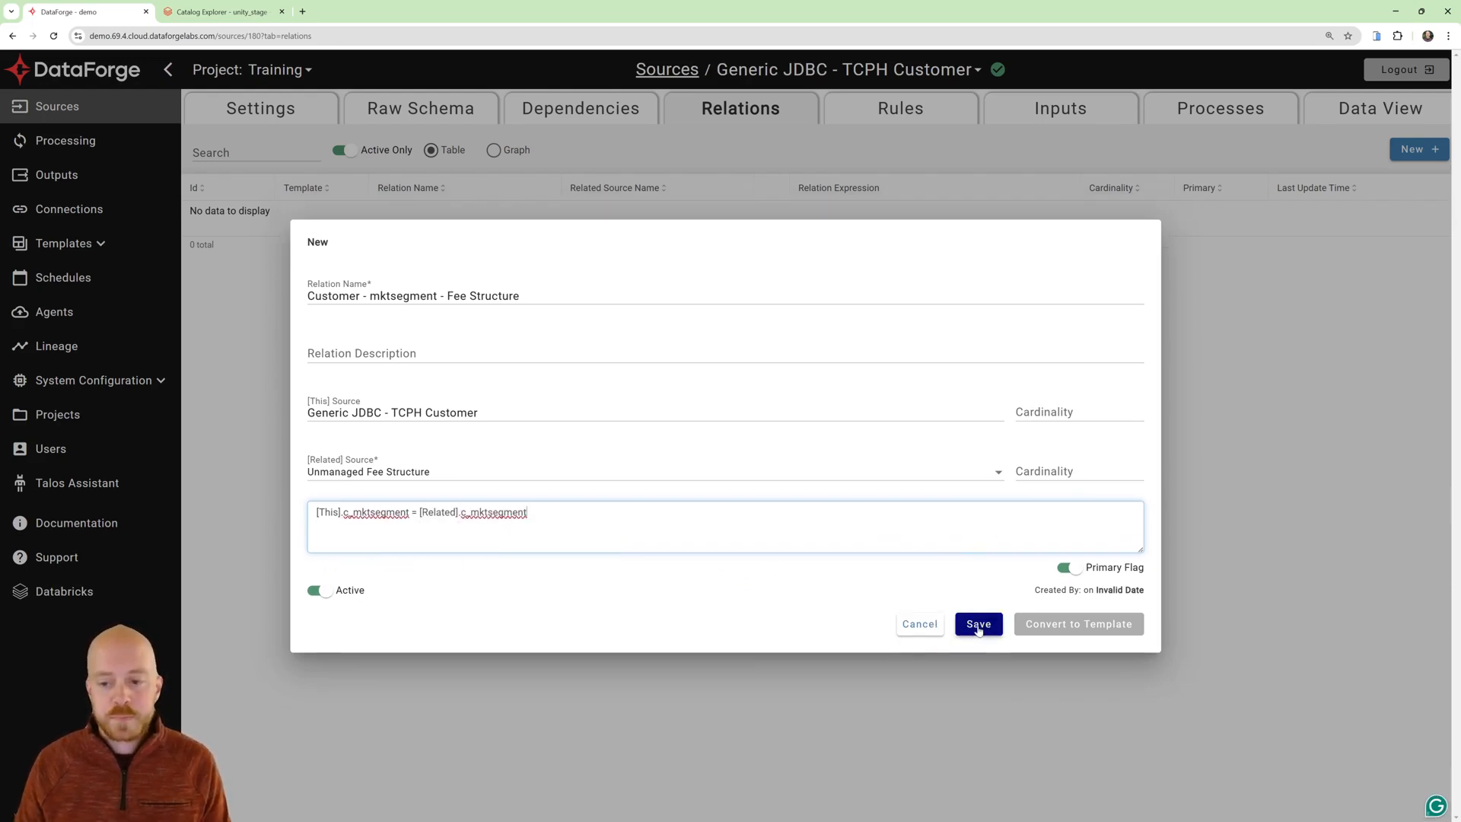
# Step: Save the relation and reopen it to check the cardinality of both sources, leaving it without edits
pyautogui.click(978, 624)
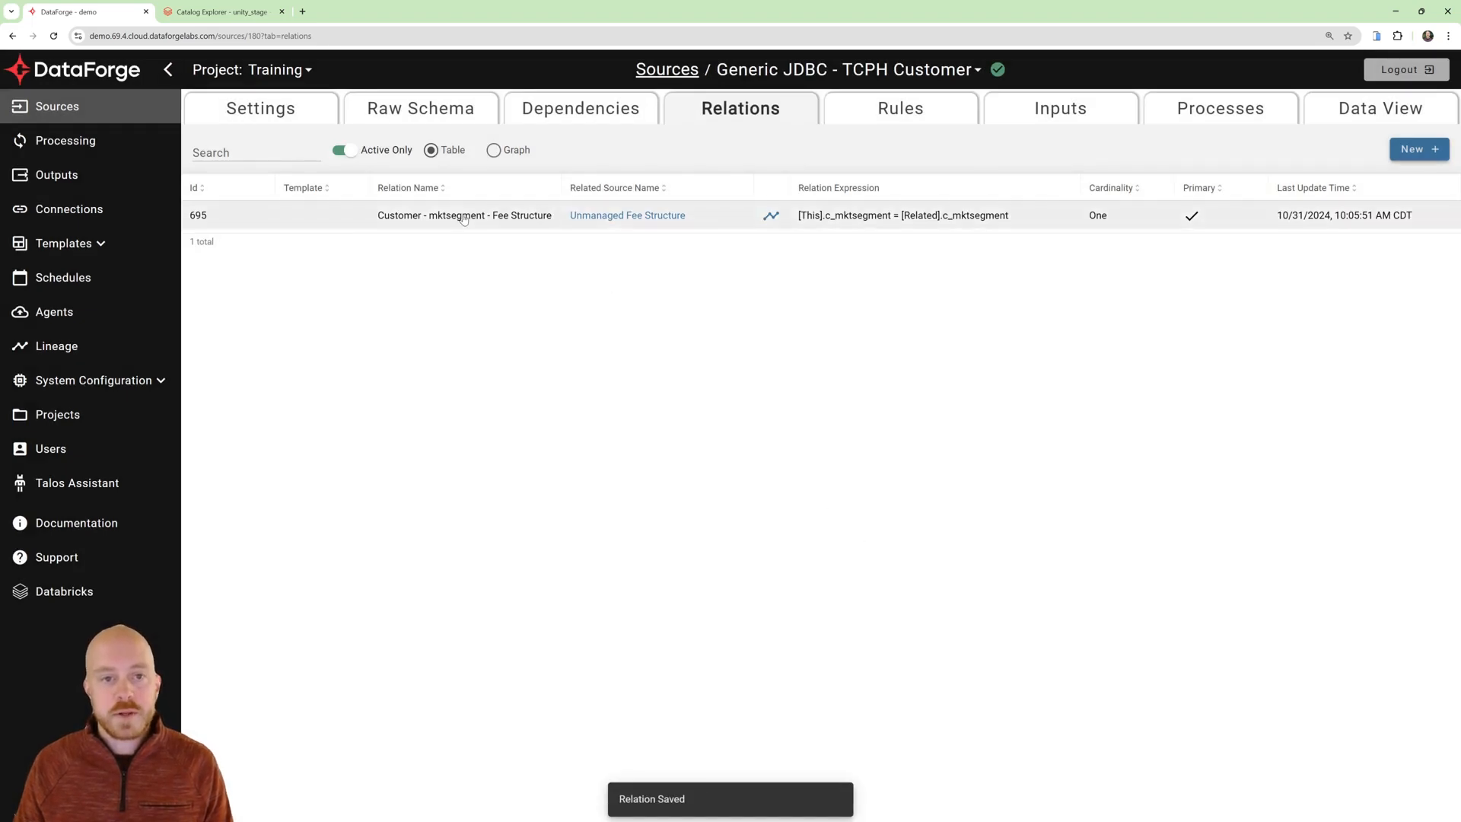
pyautogui.click(465, 217)
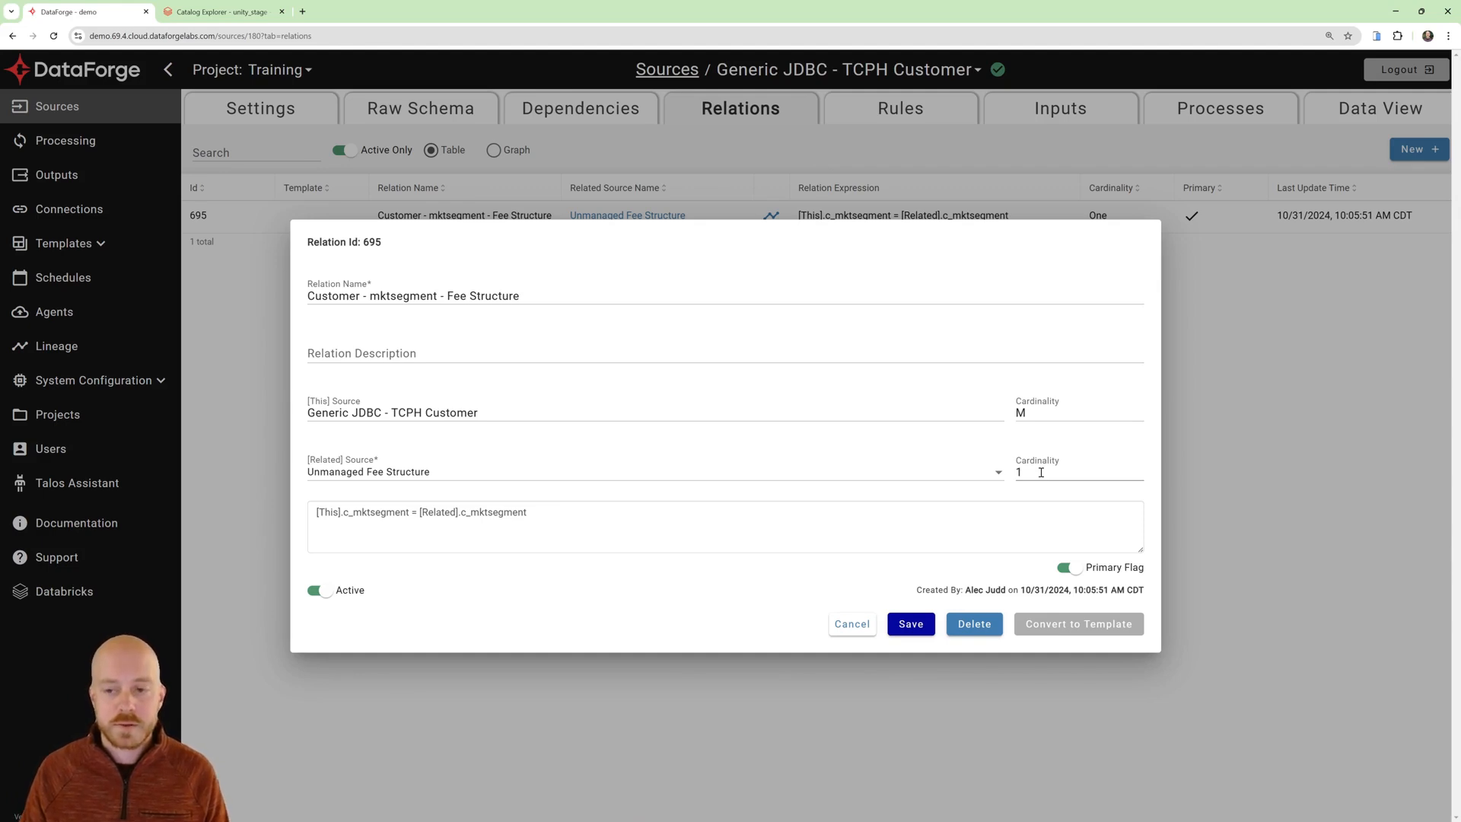
pyautogui.click(856, 623)
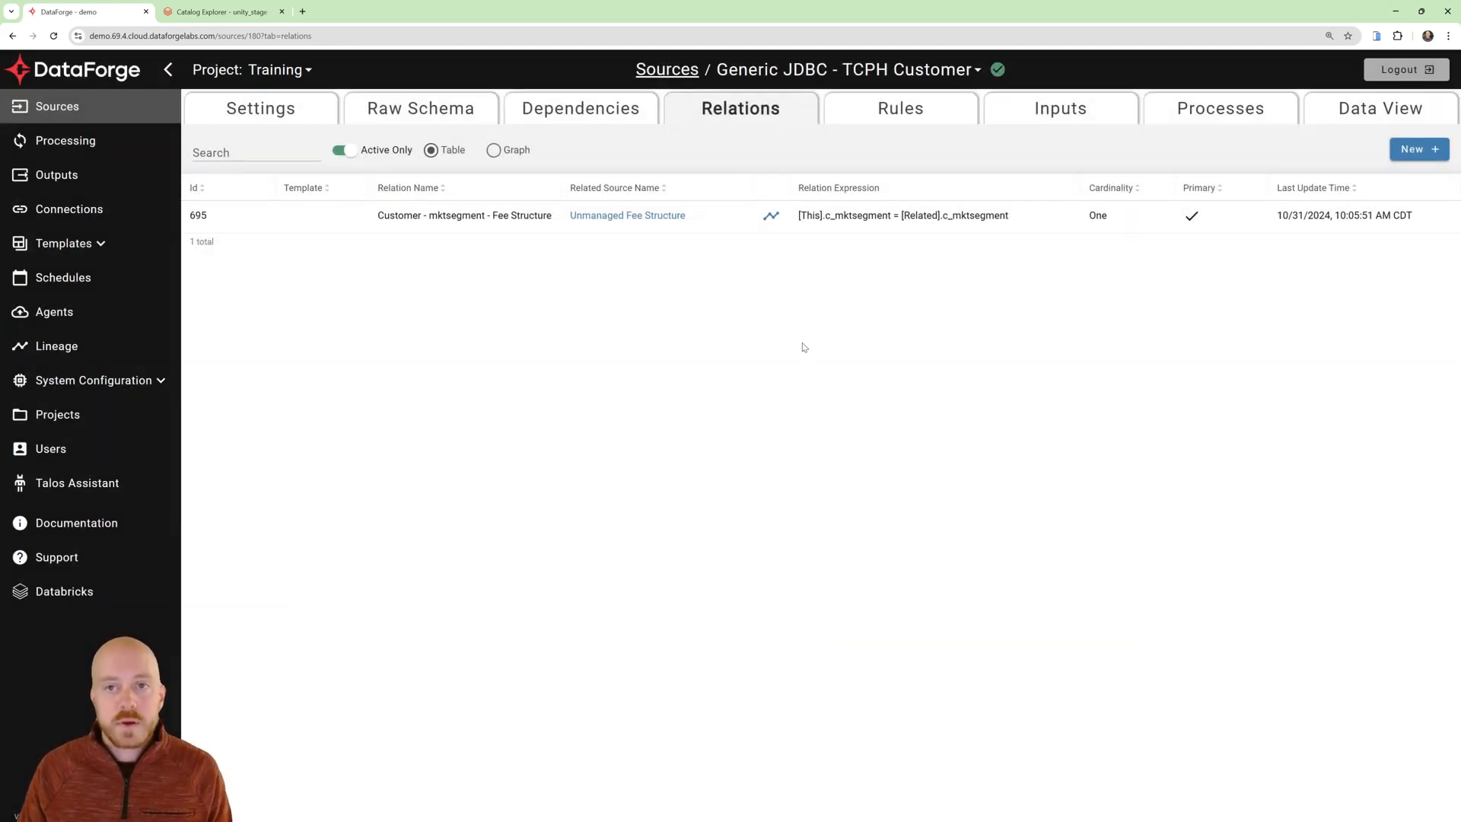
# Step: Start a new enrichment rule on the TCPH Customer source and name it total fees
pyautogui.click(881, 112)
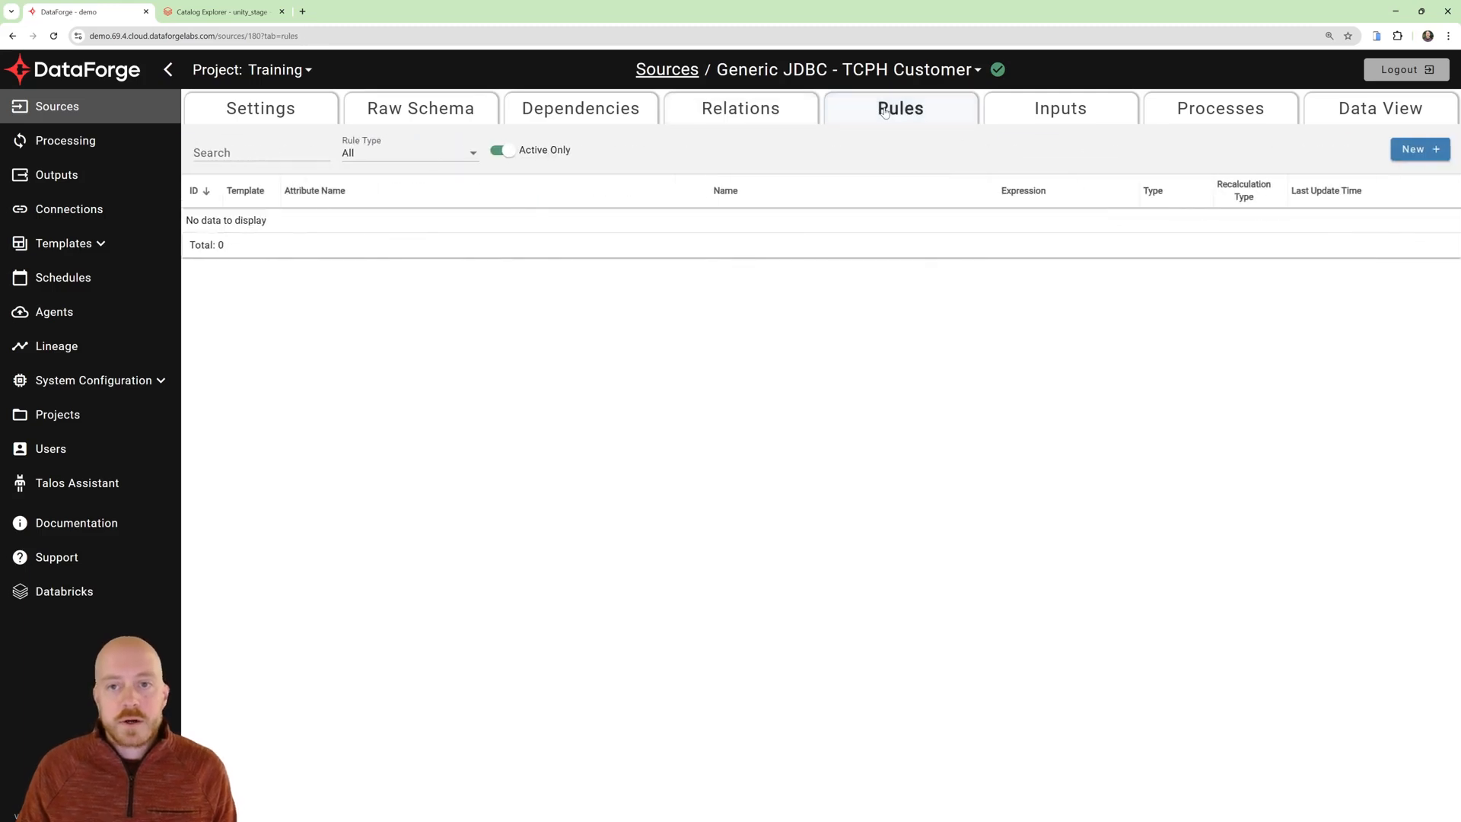
pyautogui.click(1416, 150)
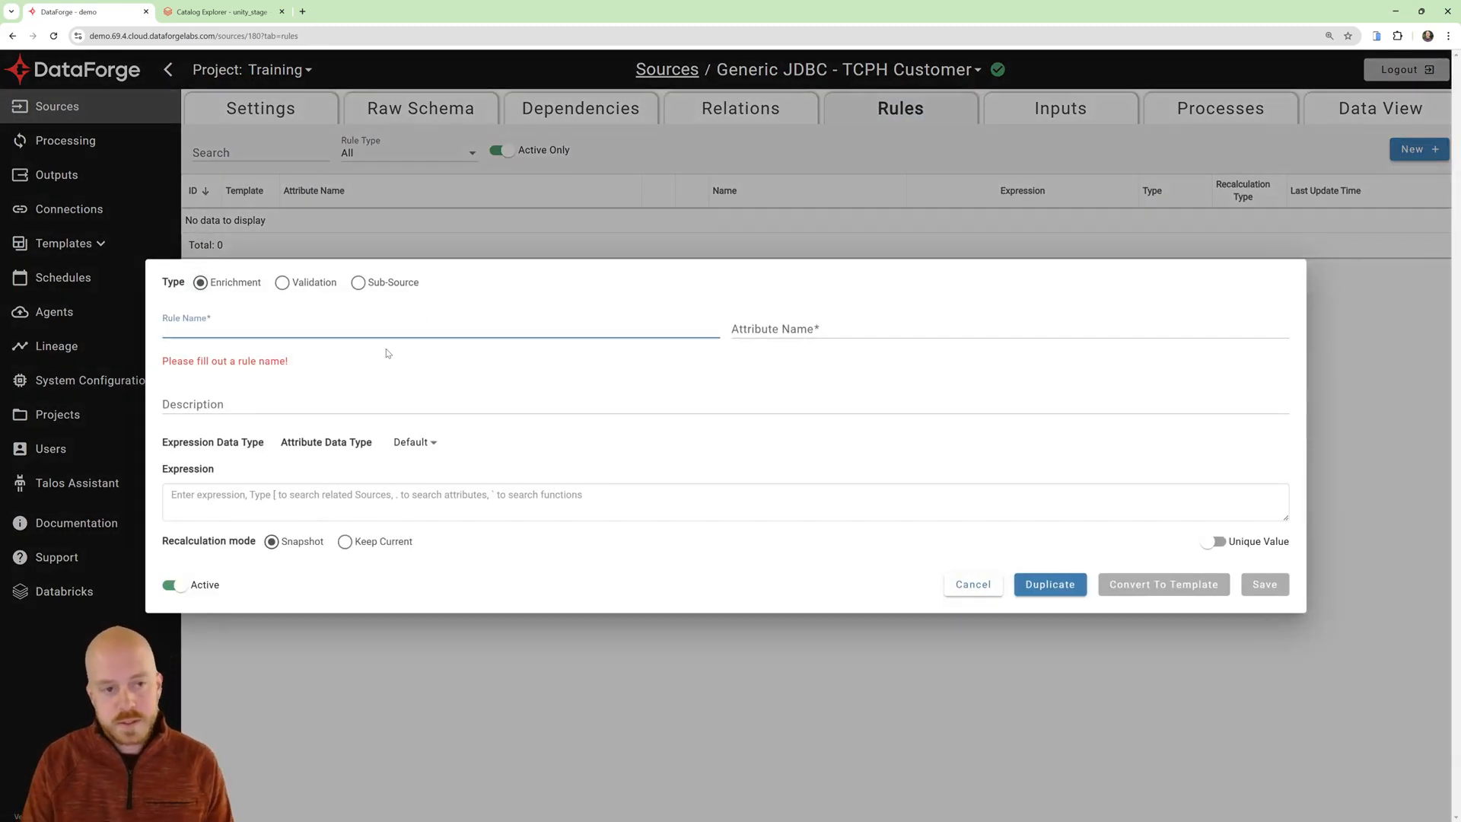
pyautogui.write('fee')
pyautogui.press('BackSpace')
pyautogui.press('BackSpace')
pyautogui.press('BackSpace')
pyautogui.write('total_f')
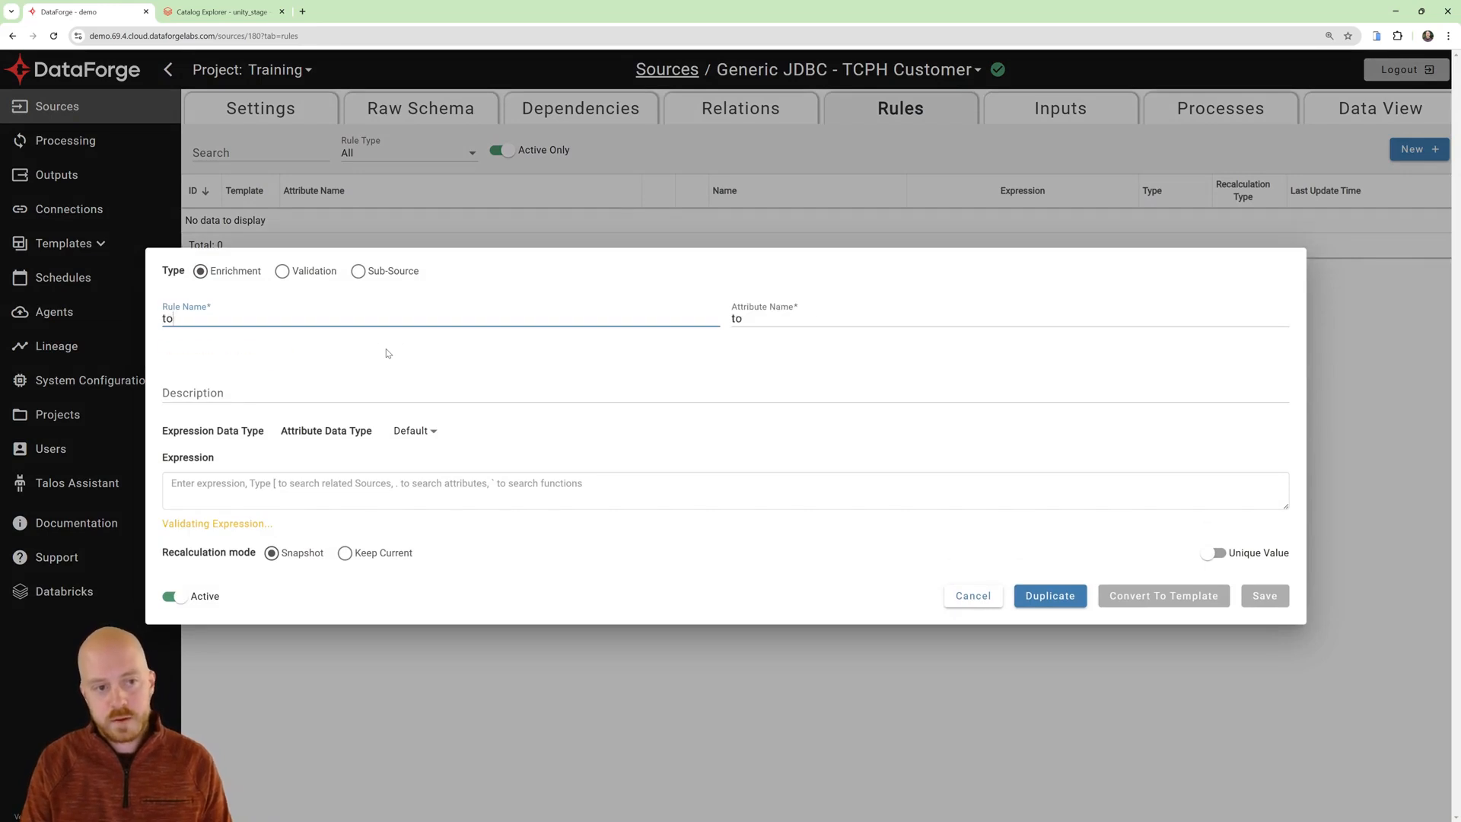
pyautogui.press('BackSpace')
pyautogui.press('BackSpace')
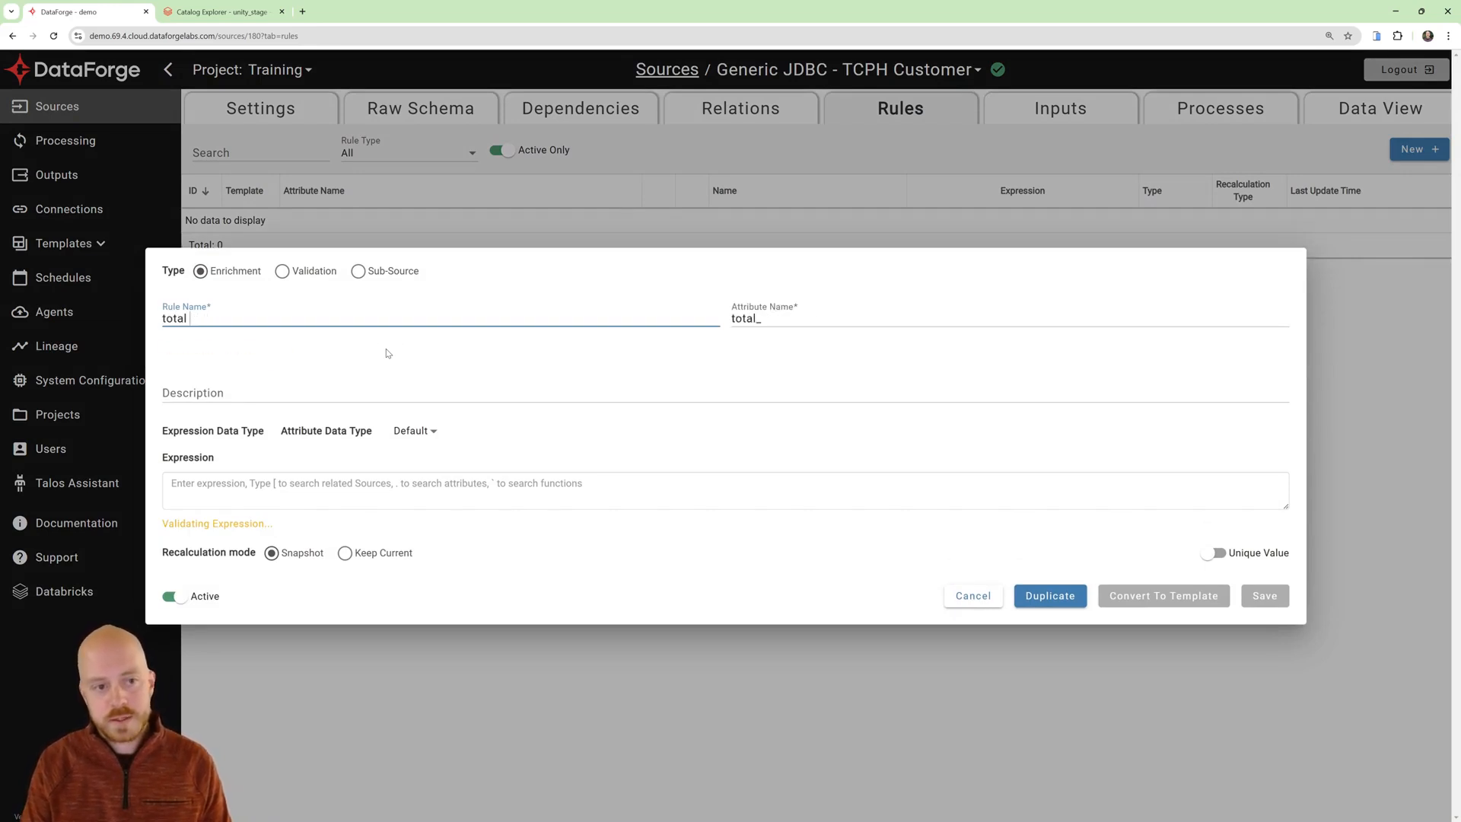
pyautogui.write('fees')
# Step: Enter the rule expression [This].c_acctbal * [Unmanaged Fee Structure].fee_percent and save the rule
pyautogui.click(370, 484)
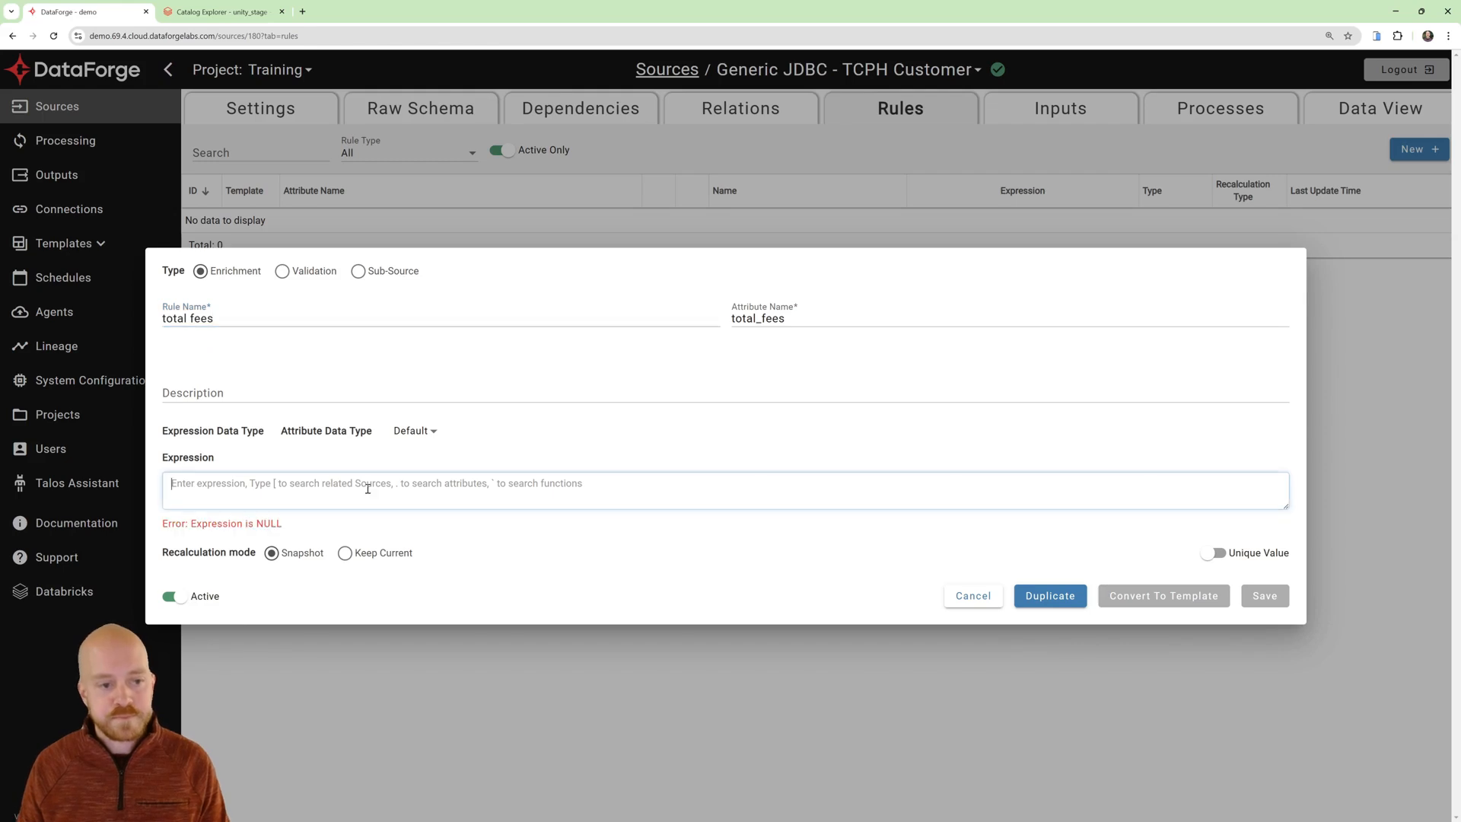
pyautogui.write('[')
pyautogui.press('Return')
pyautogui.write('.')
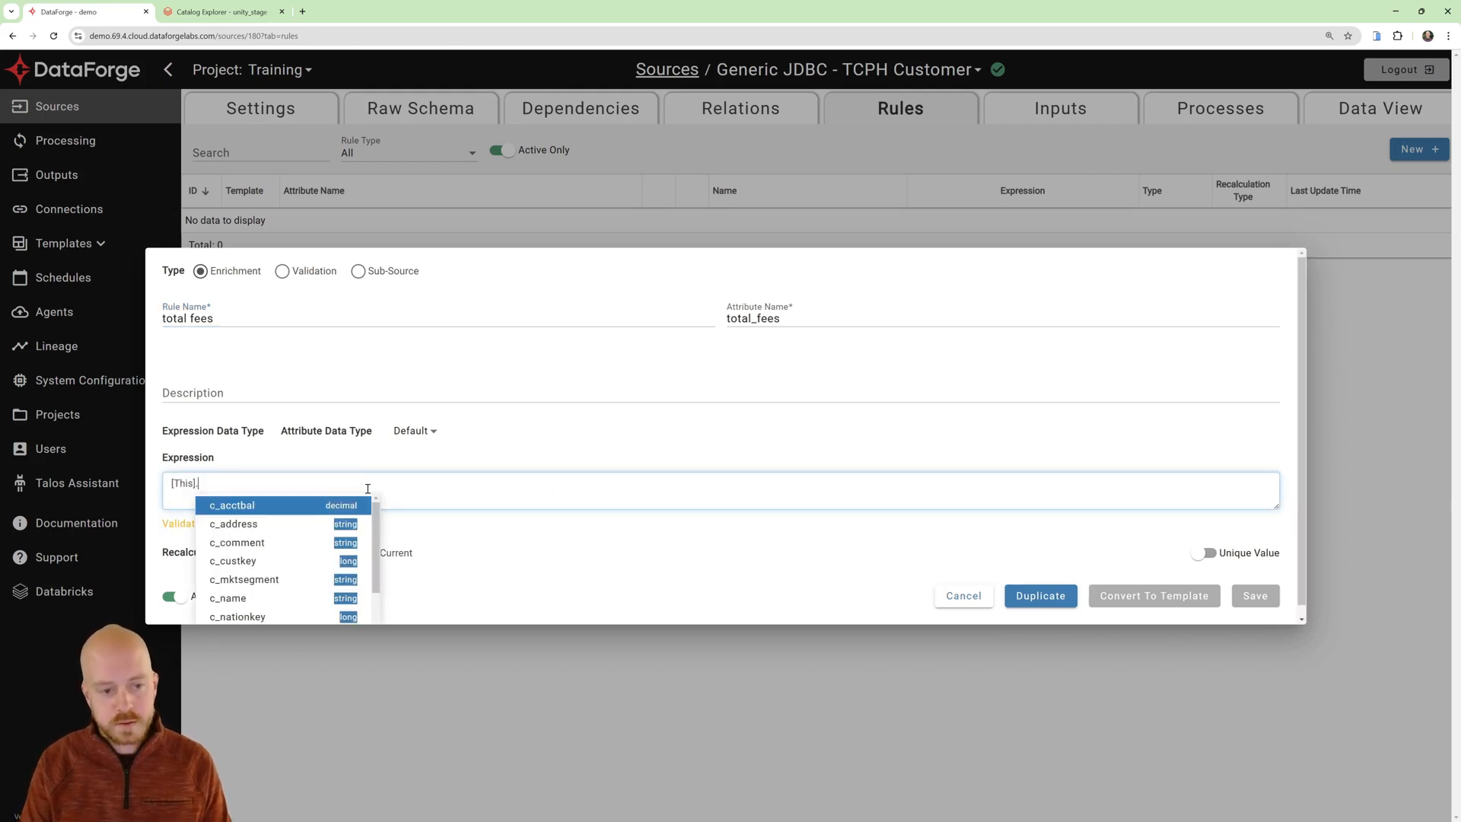
pyautogui.press('Return')
pyautogui.write('*(')
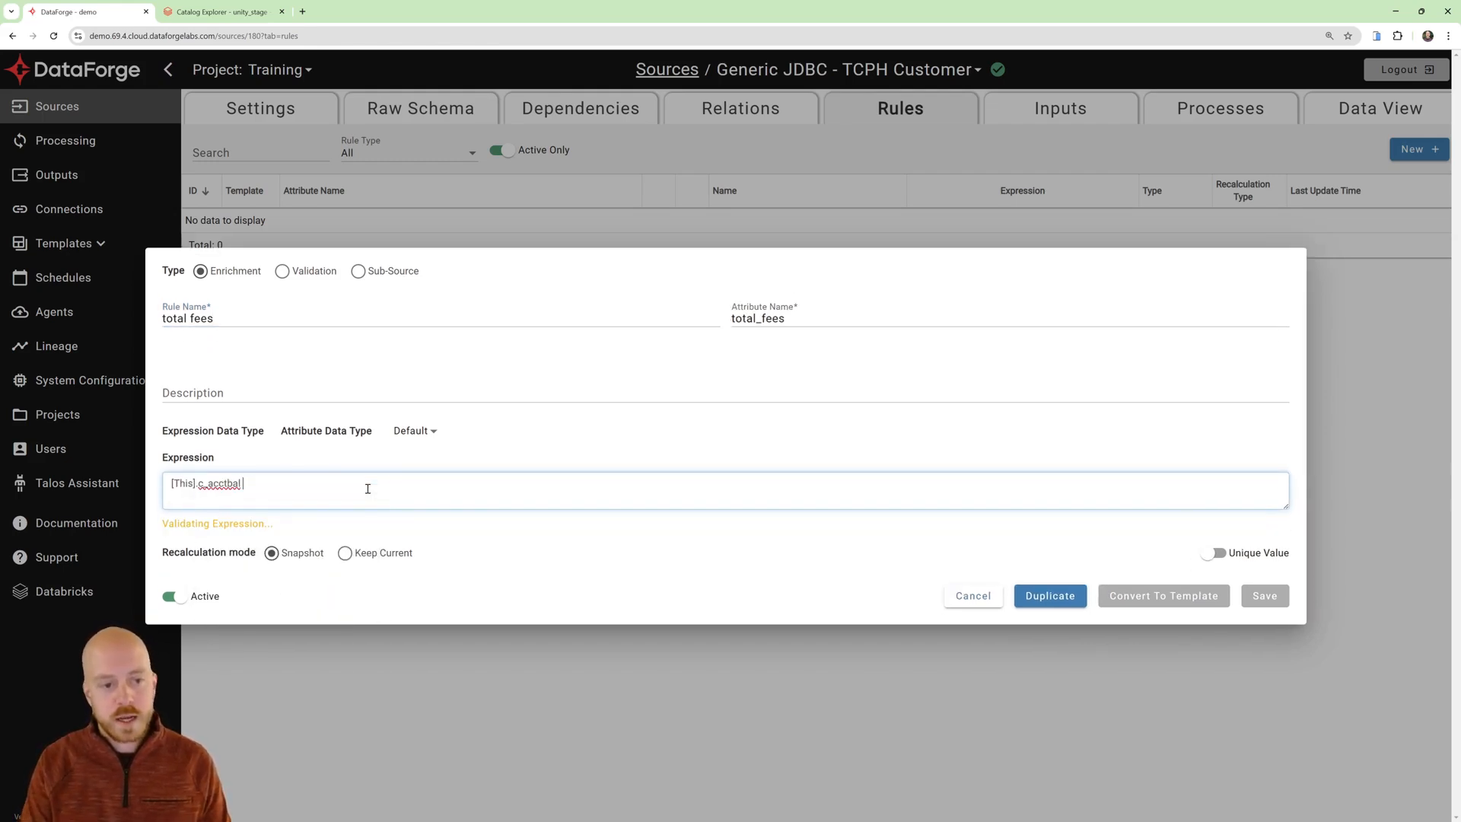
pyautogui.write('[')
pyautogui.press('Down')
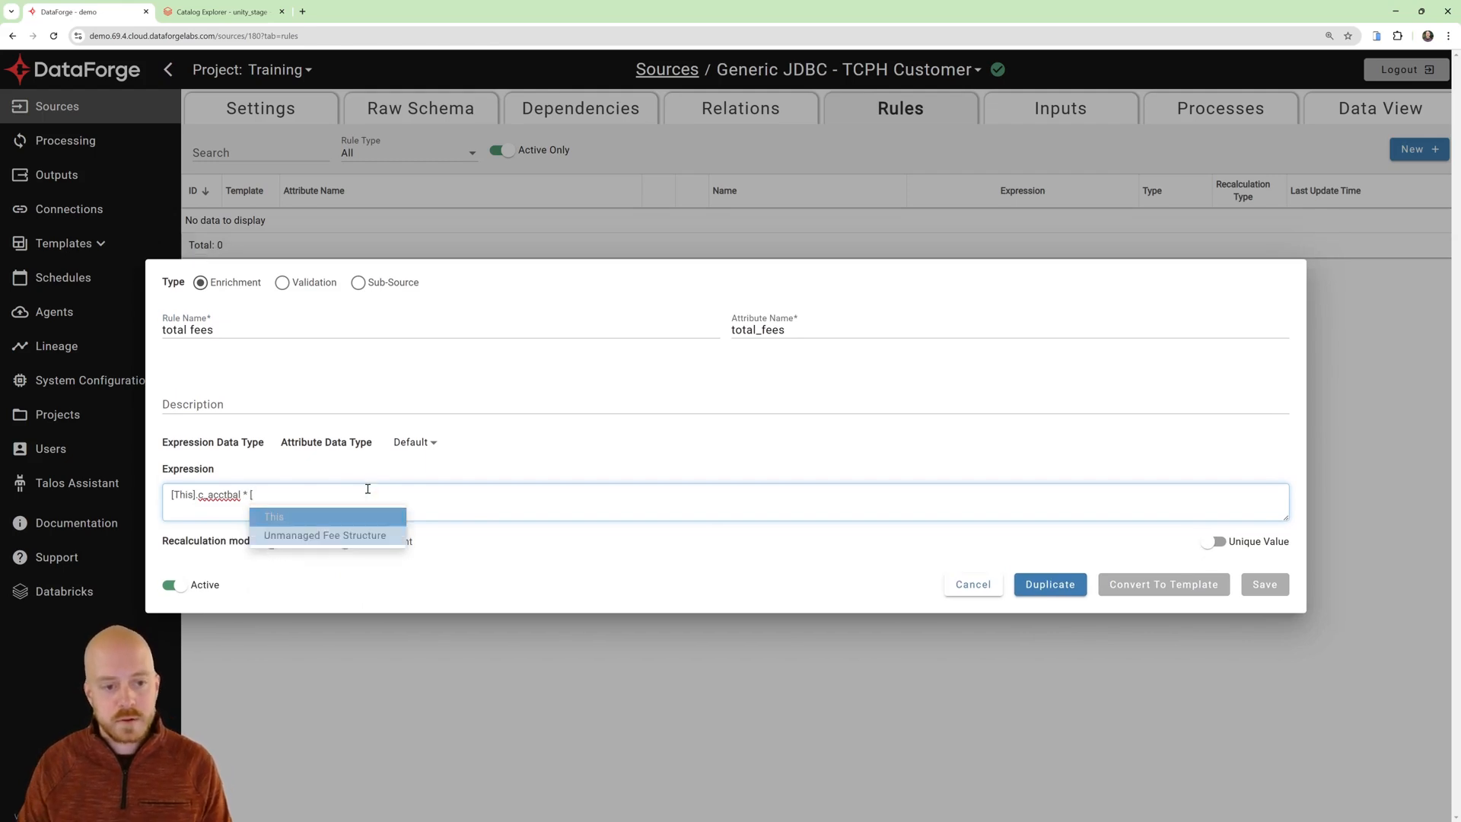
pyautogui.press('Return')
pyautogui.write('.')
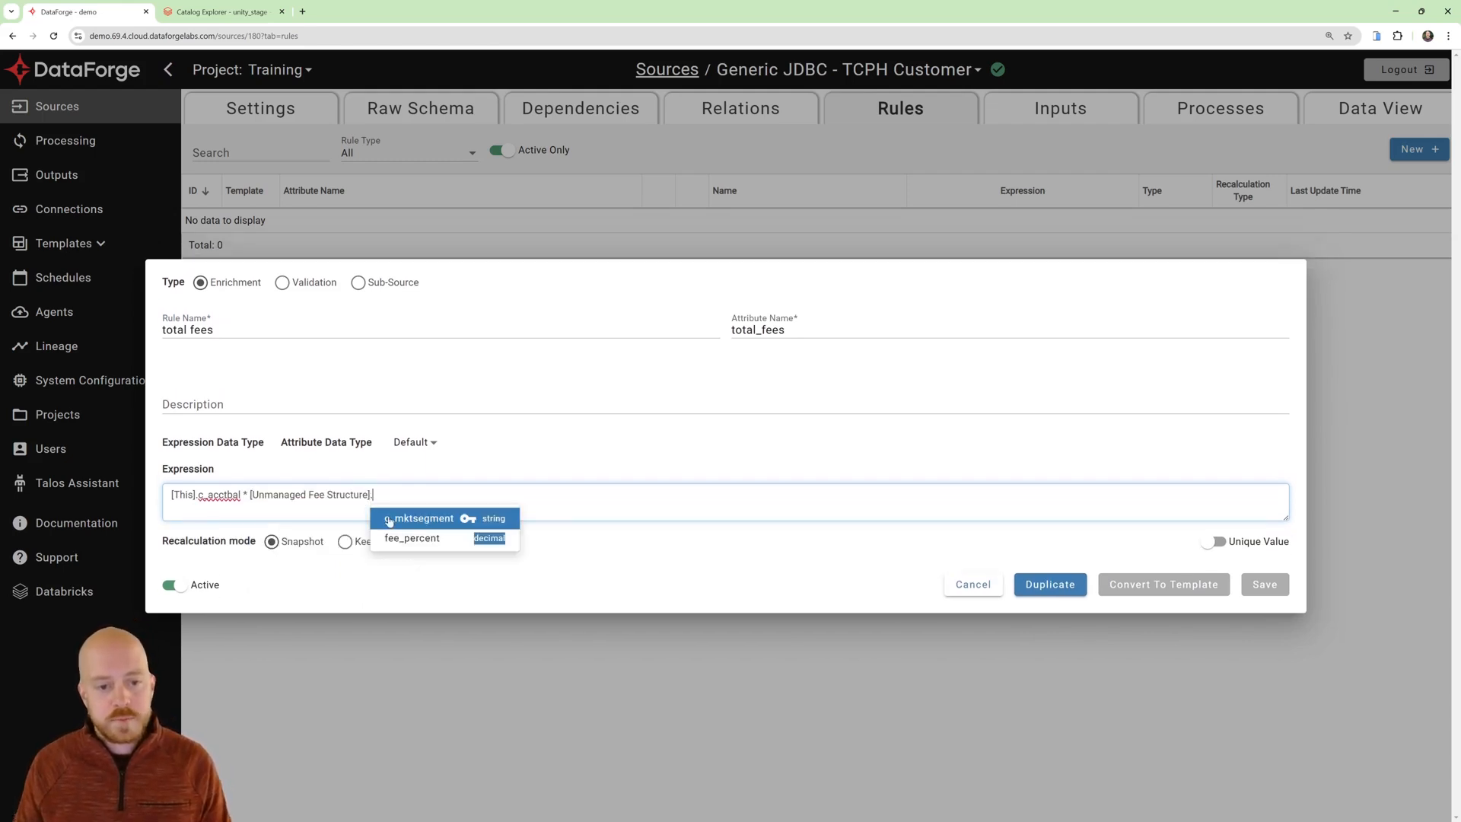
pyautogui.click(412, 532)
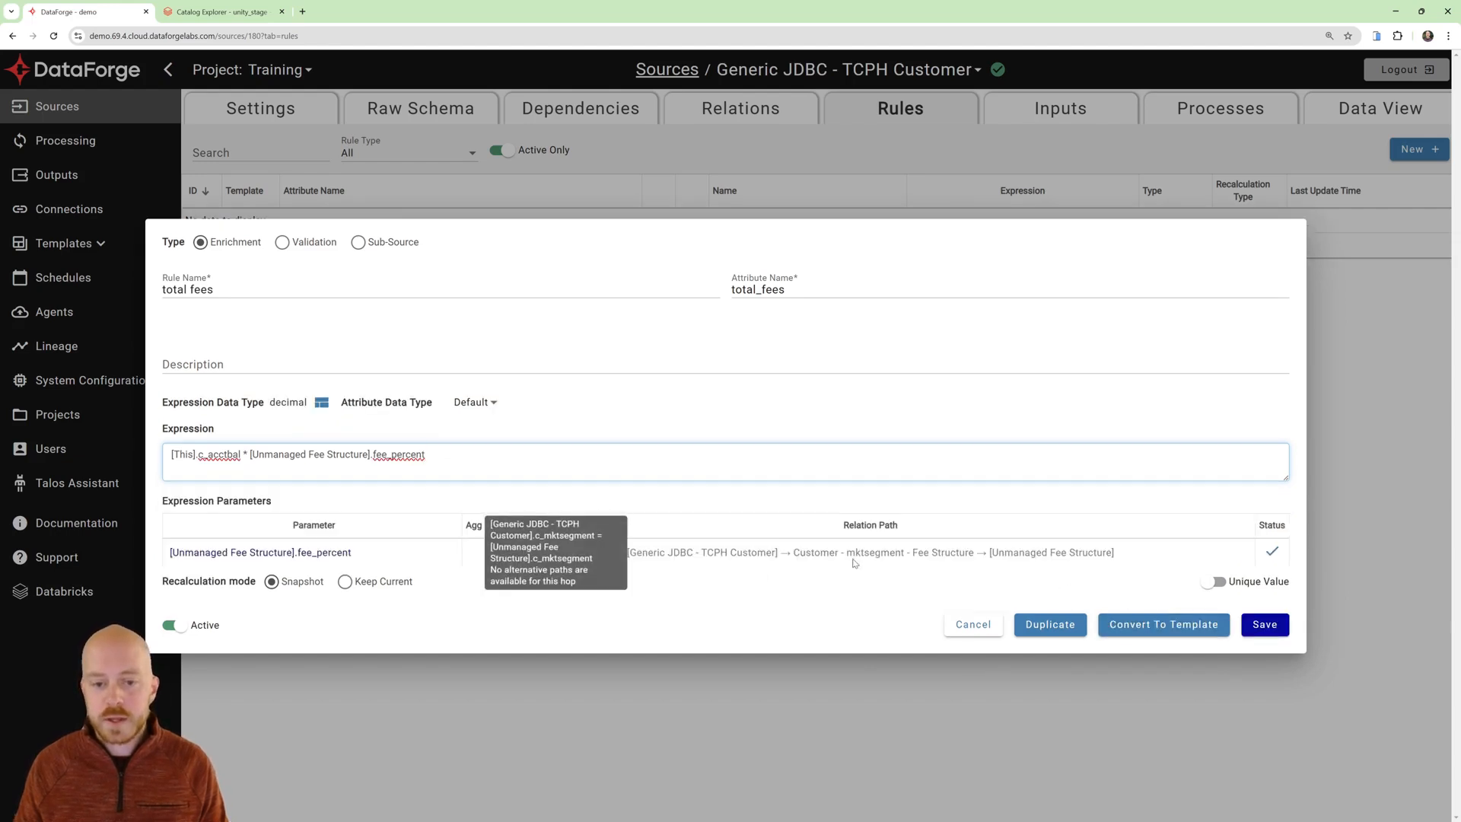
pyautogui.click(1263, 625)
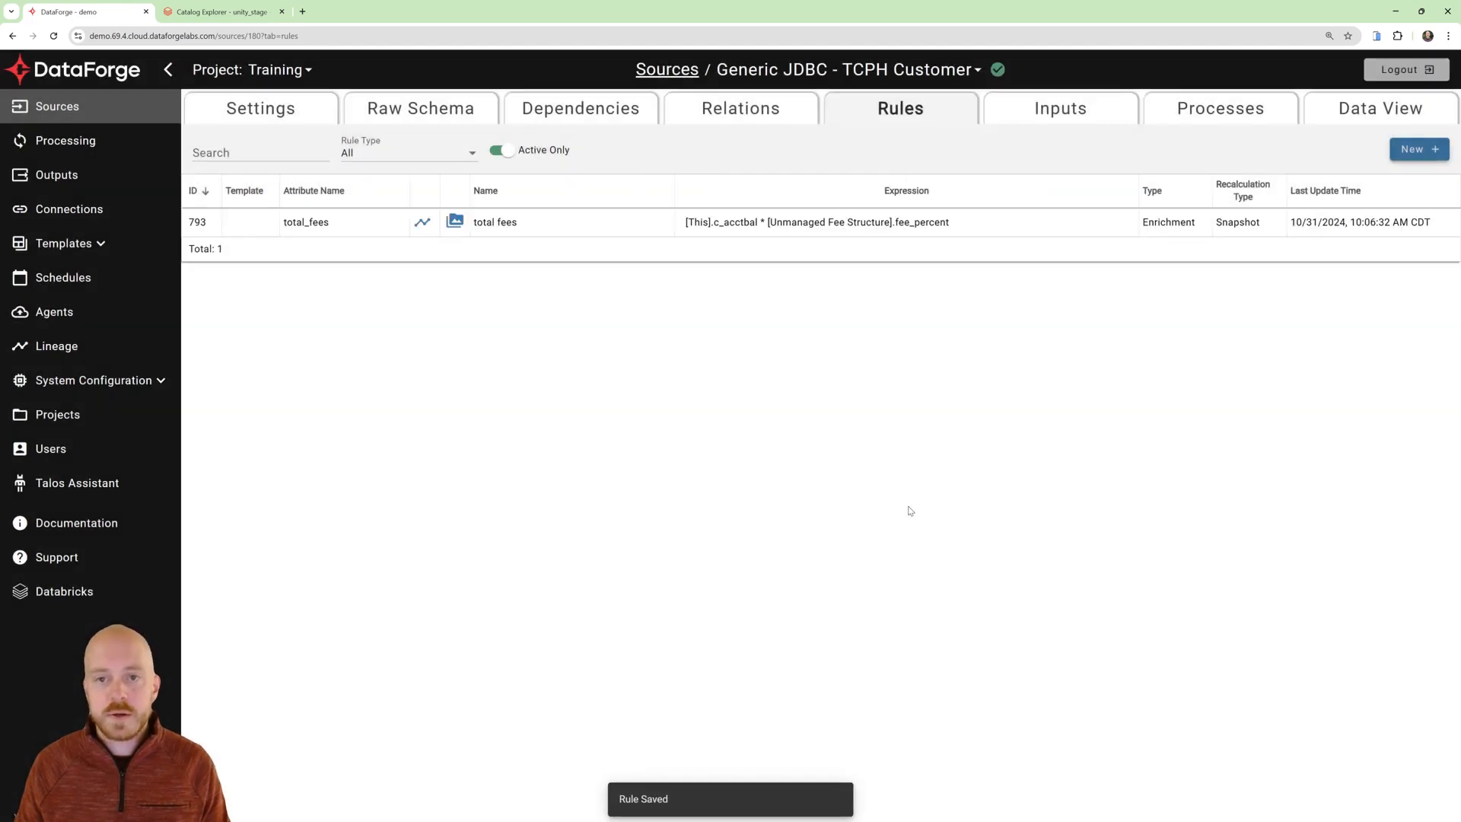
# Step: Recalculate the entire Generic JDBC - TCPH Customer source from its inputs and confirm the operation
pyautogui.click(1061, 124)
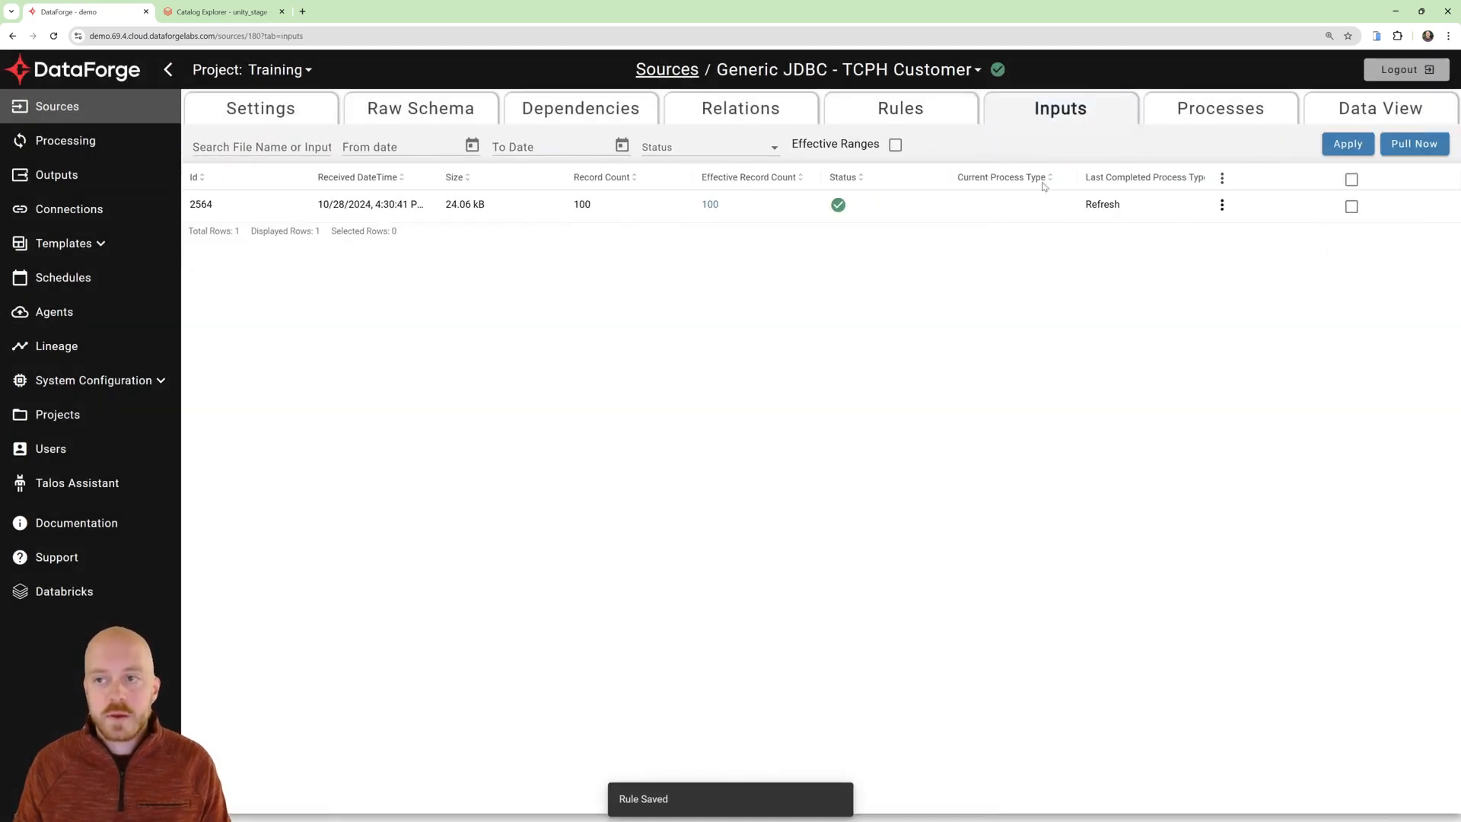
pyautogui.click(1222, 179)
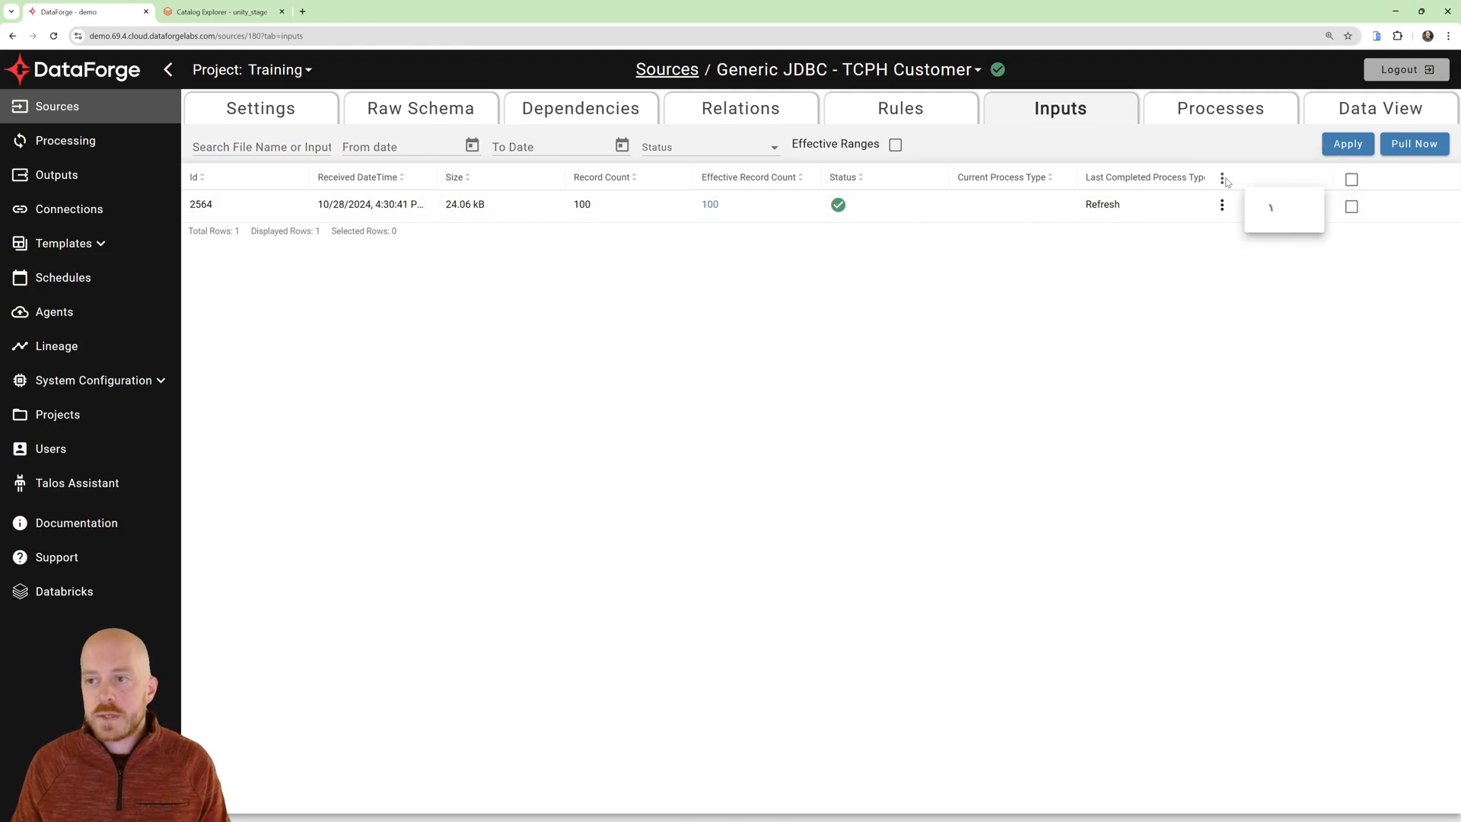
pyautogui.click(1215, 244)
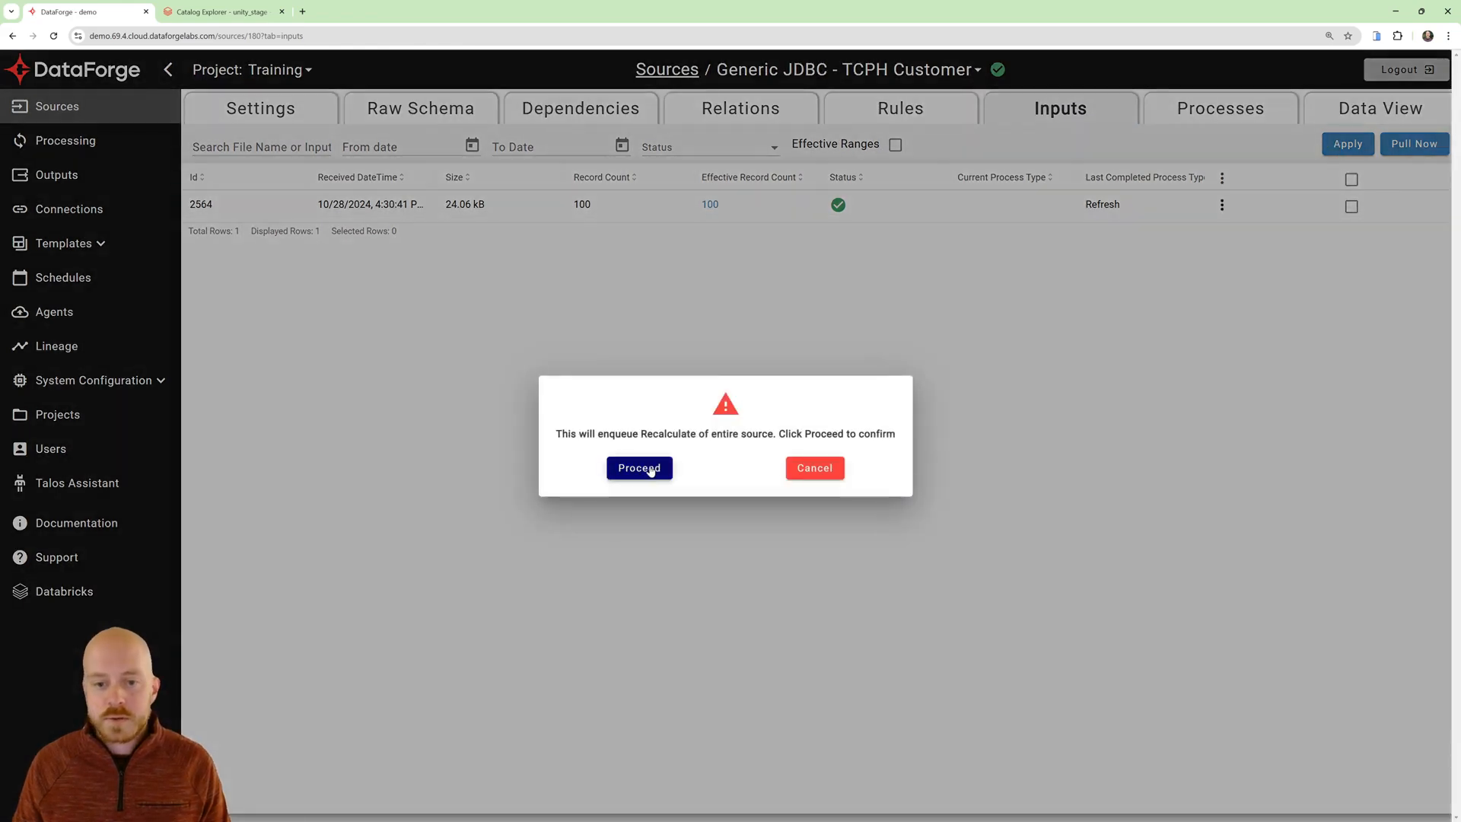
pyautogui.click(649, 467)
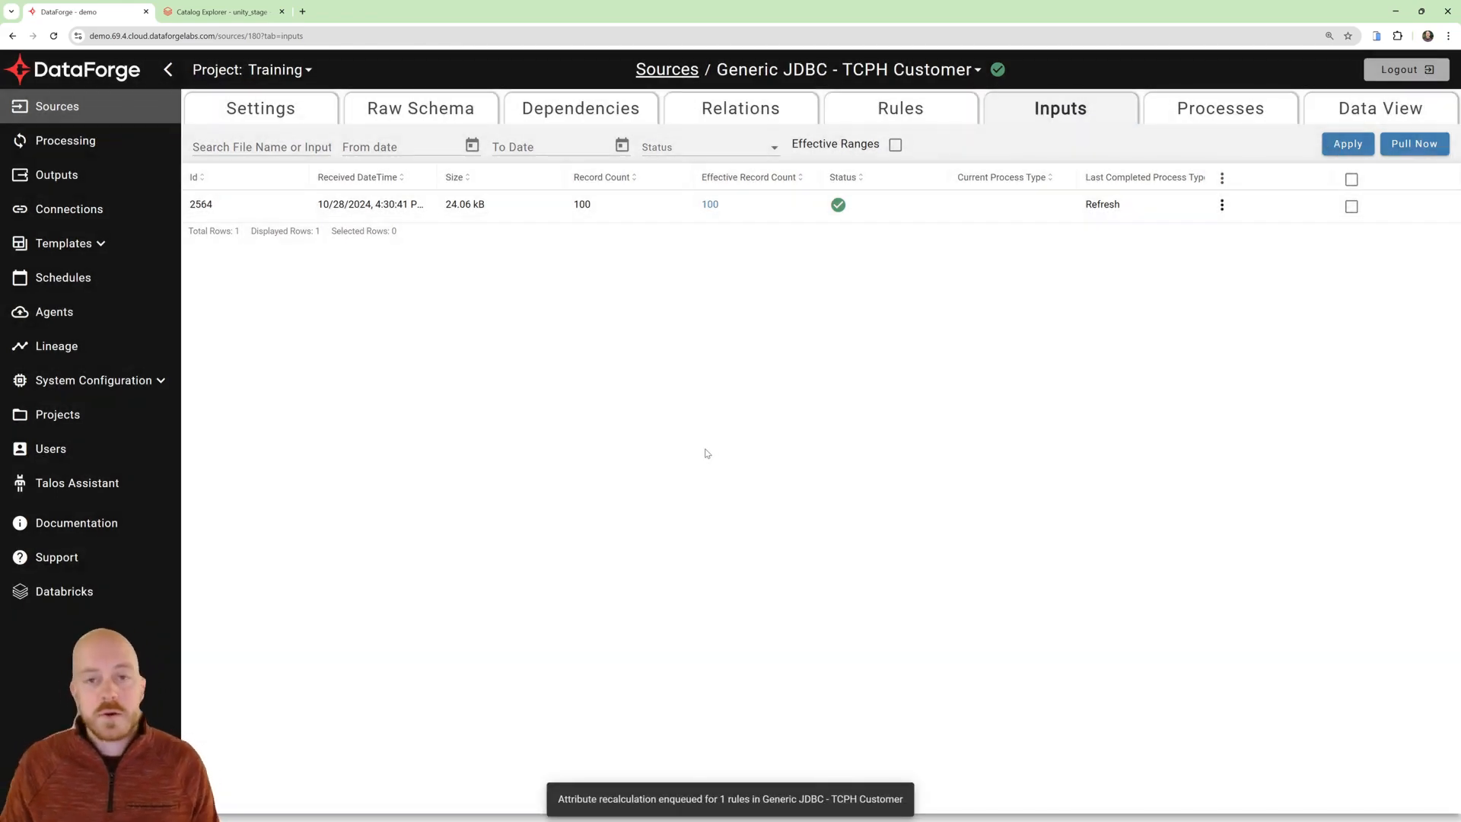